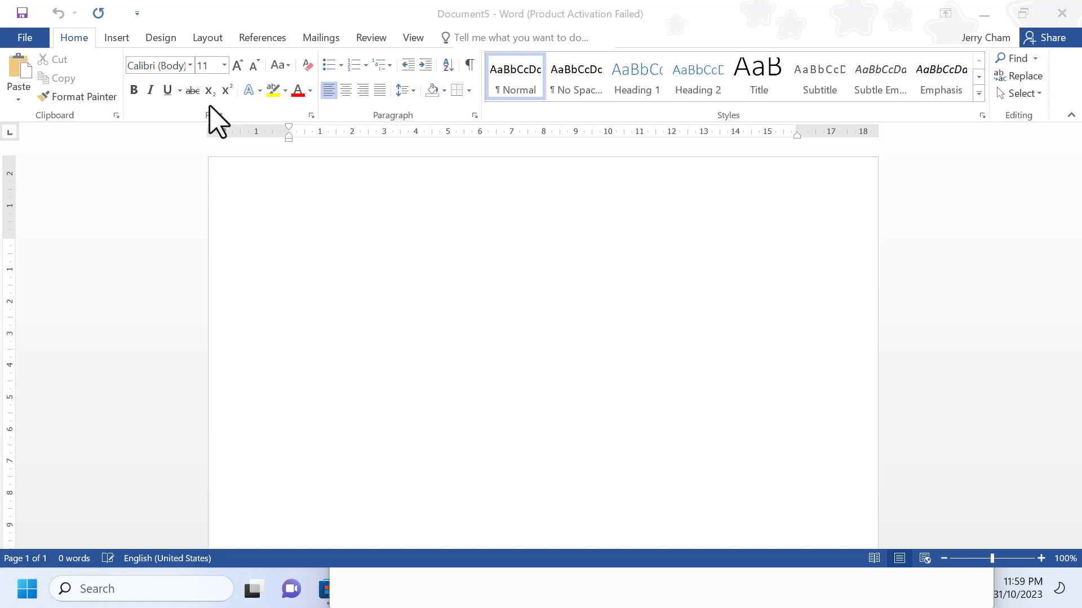
Write the word "cup" in the blank document and set its font size to 72.
left_click(168, 64)
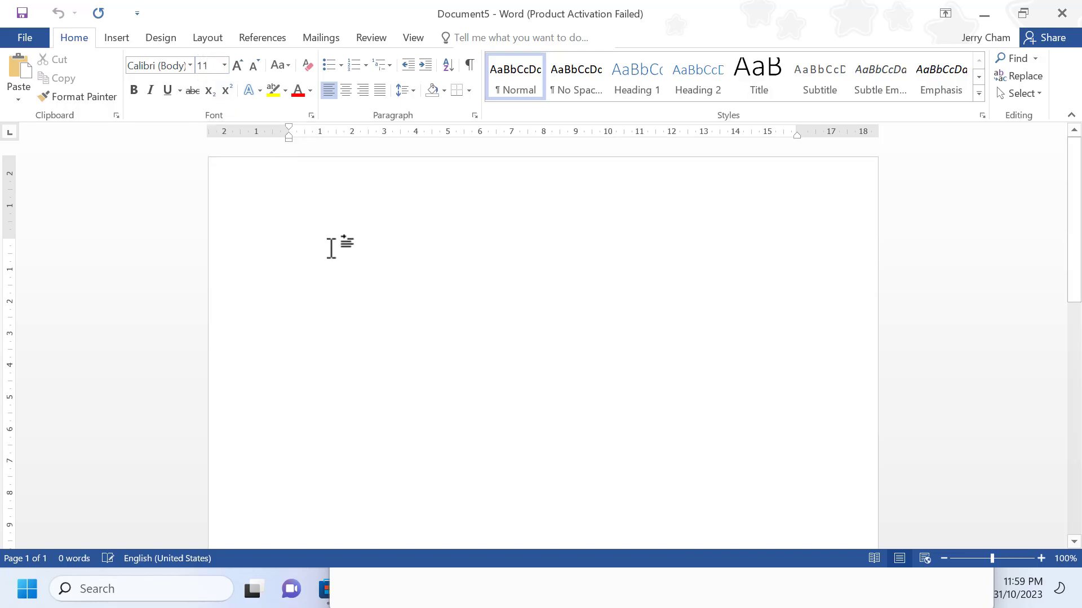
type("cup")
left_click_drag(322, 267, 280, 251)
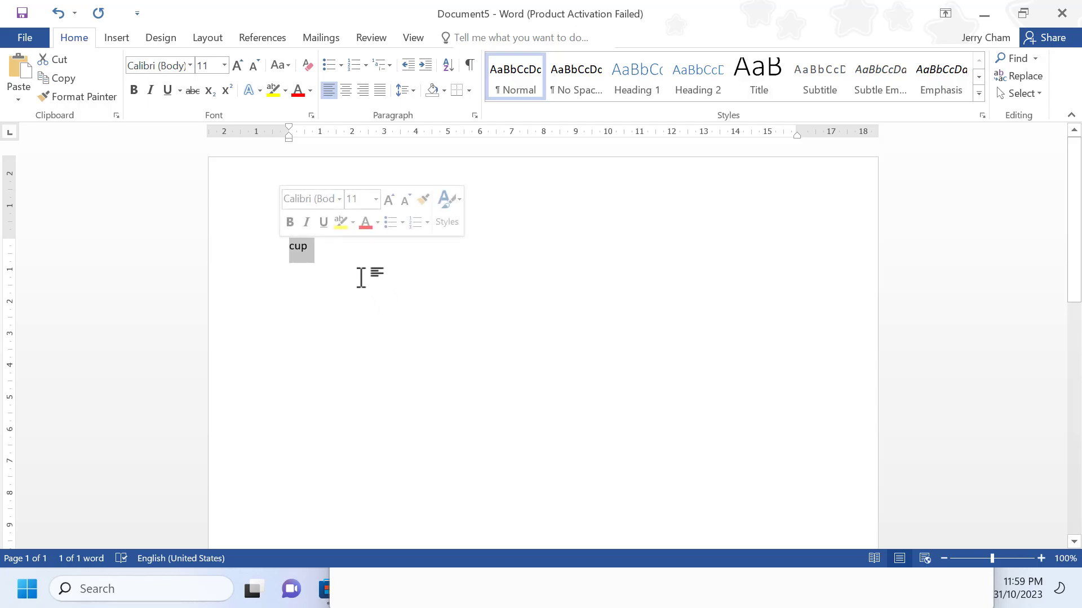
left_click(224, 66)
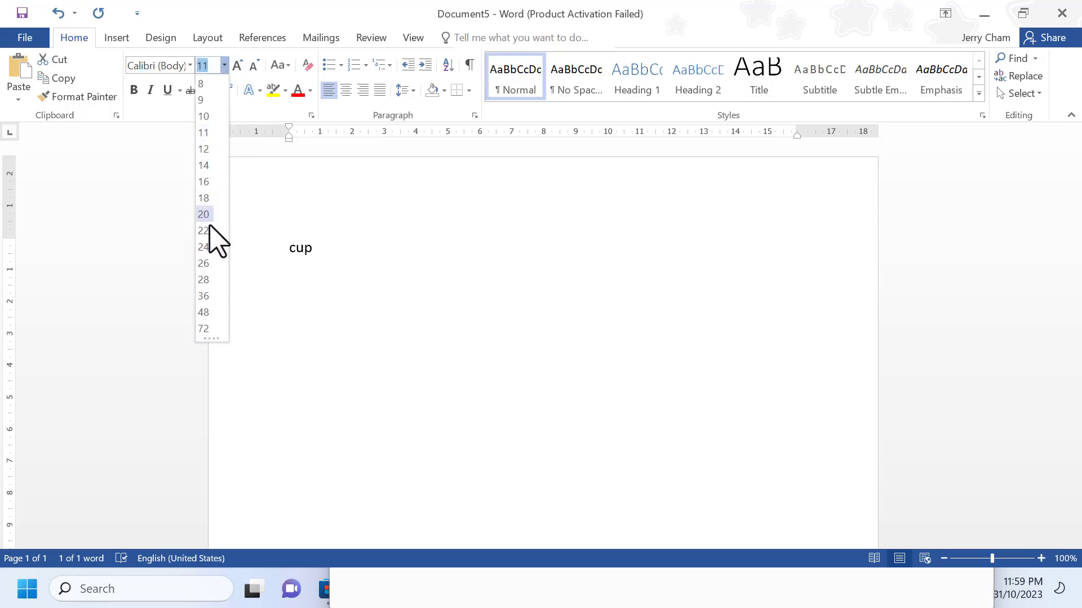
left_click(207, 329)
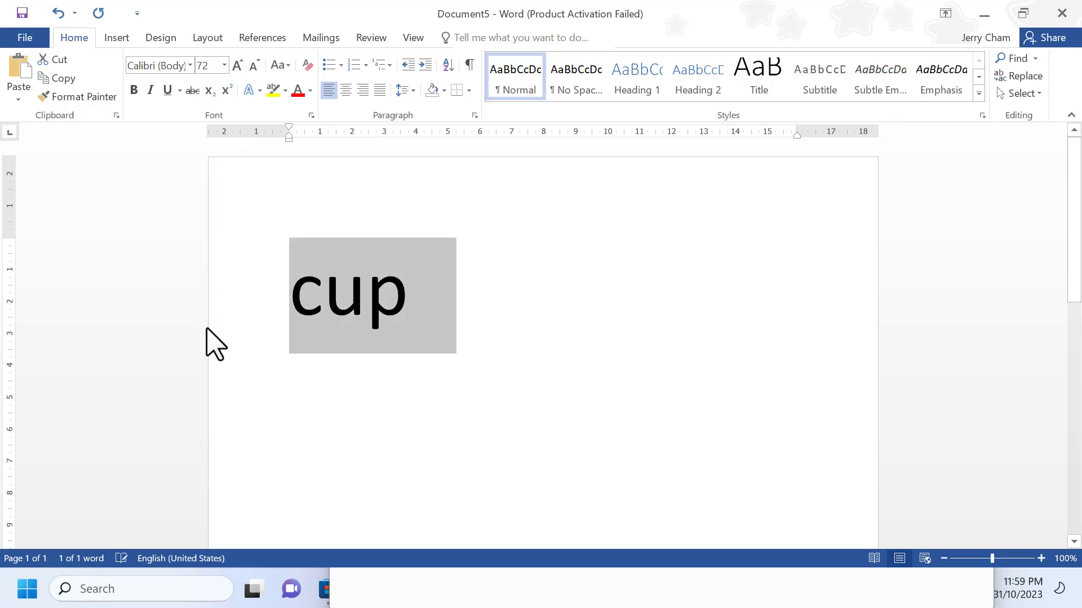
Set the font size of "cup" to the custom value 109.
left_click(214, 66)
key("BackSpace")
type("109")
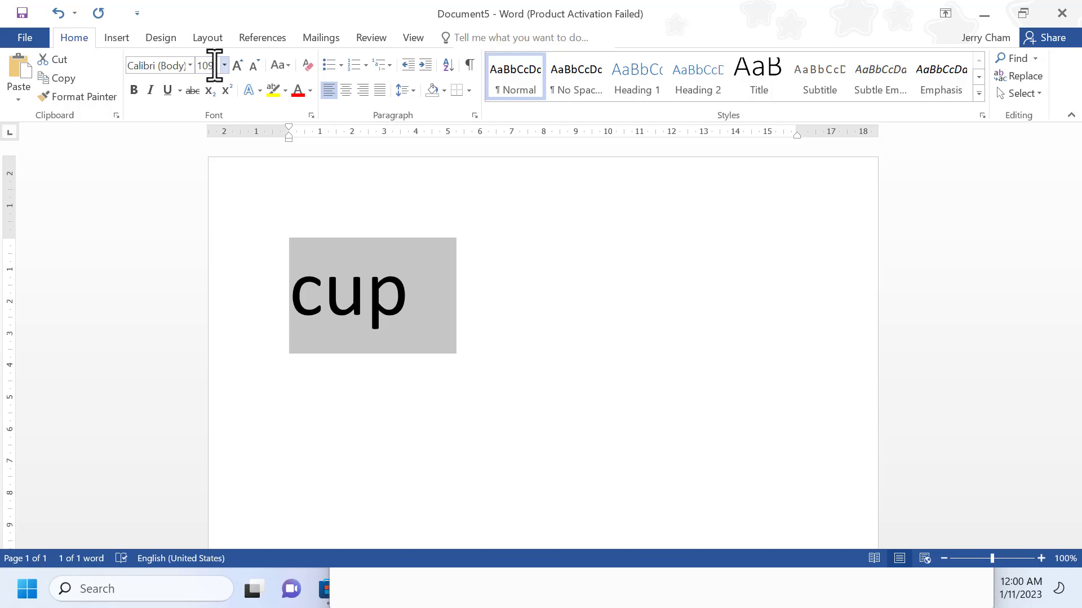
key("Return")
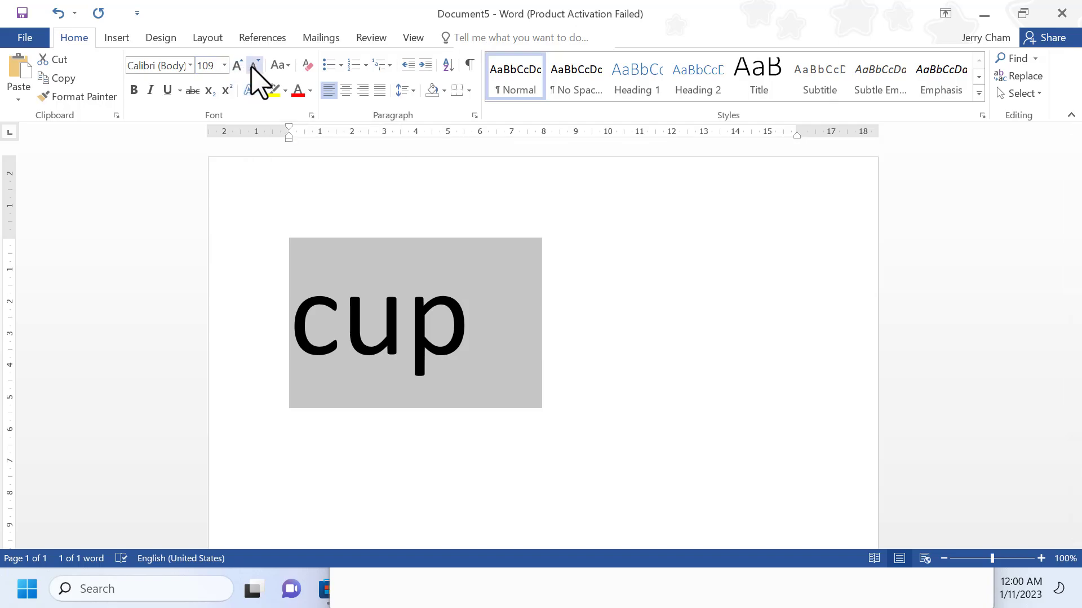
Enlarge the font of "cup" step by step up to size 190.
left_click(237, 67)
left_click(236, 67)
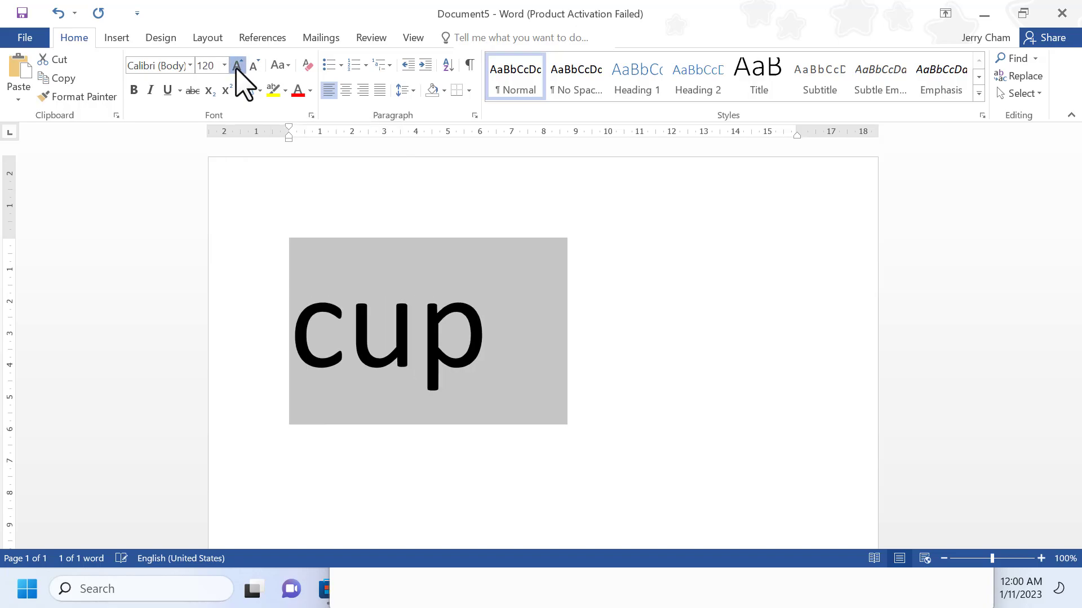
left_click(236, 66)
left_click(236, 67)
left_click(236, 67)
left_click(236, 67)
left_click(237, 66)
left_click(237, 67)
left_click(236, 66)
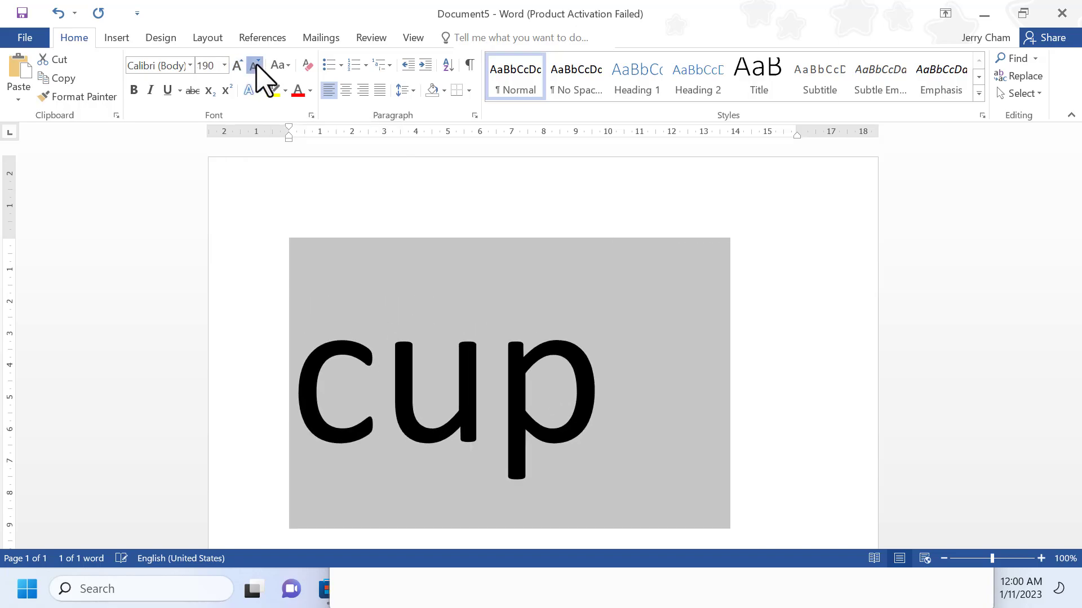
Shrink the font of "cup" step by step down to size 72.
left_click(254, 66)
left_click(254, 66)
left_click(255, 66)
left_click(255, 66)
left_click(255, 66)
left_click(254, 66)
left_click(255, 66)
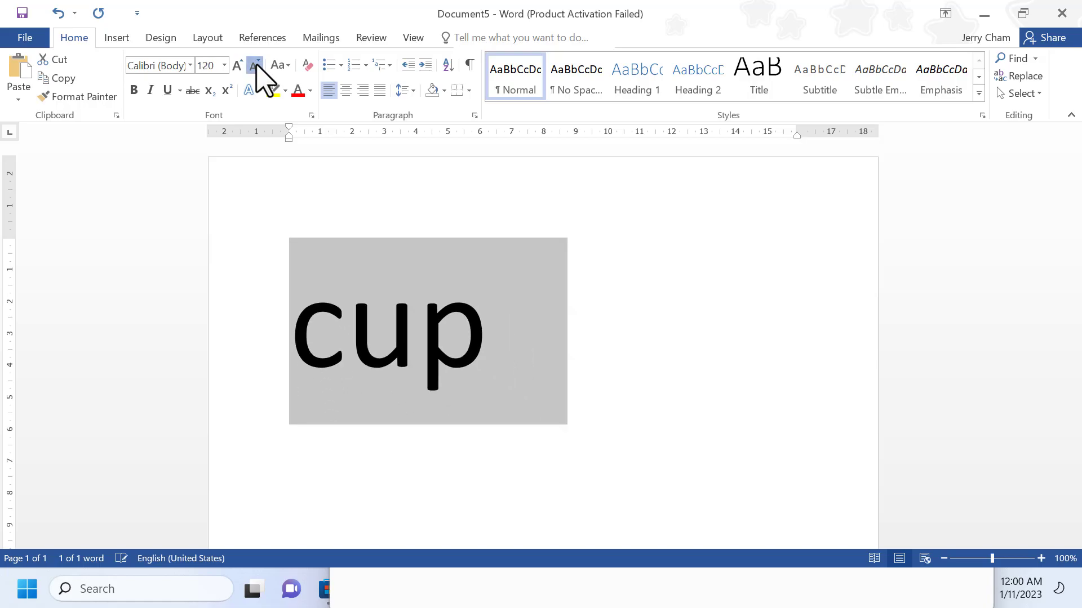
left_click(254, 66)
left_click(255, 66)
left_click(255, 66)
left_click(254, 66)
left_click(255, 66)
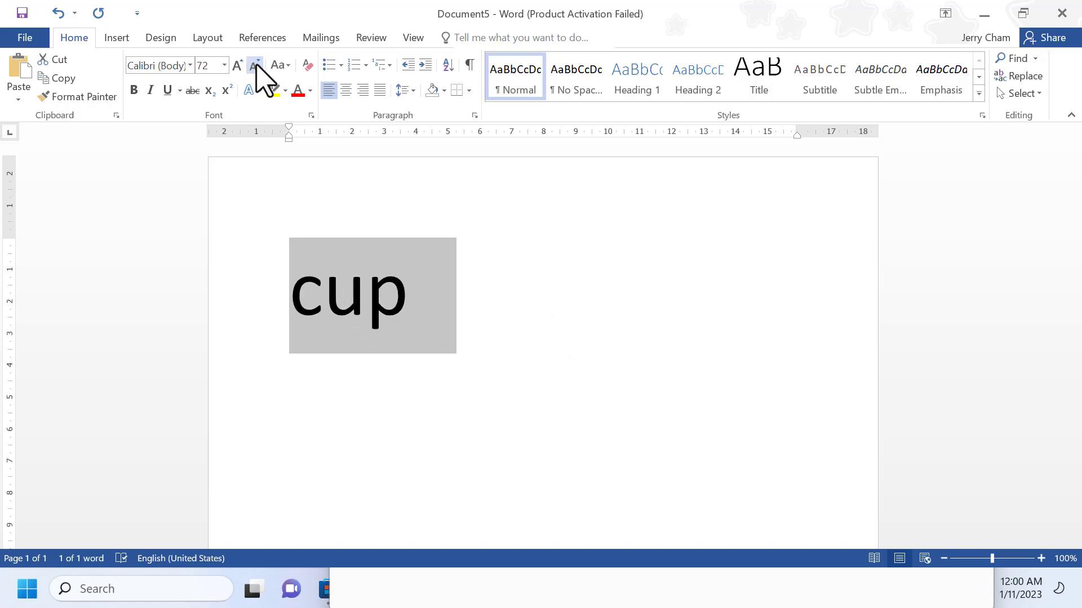
Center the word "cup" horizontally on the page.
left_click(190, 66)
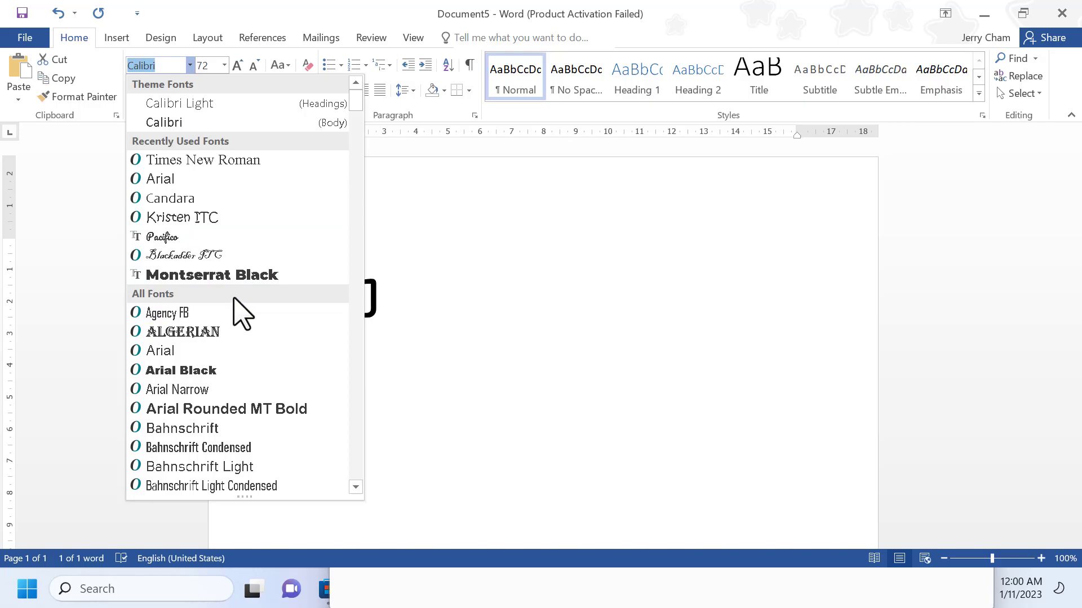
key("Escape")
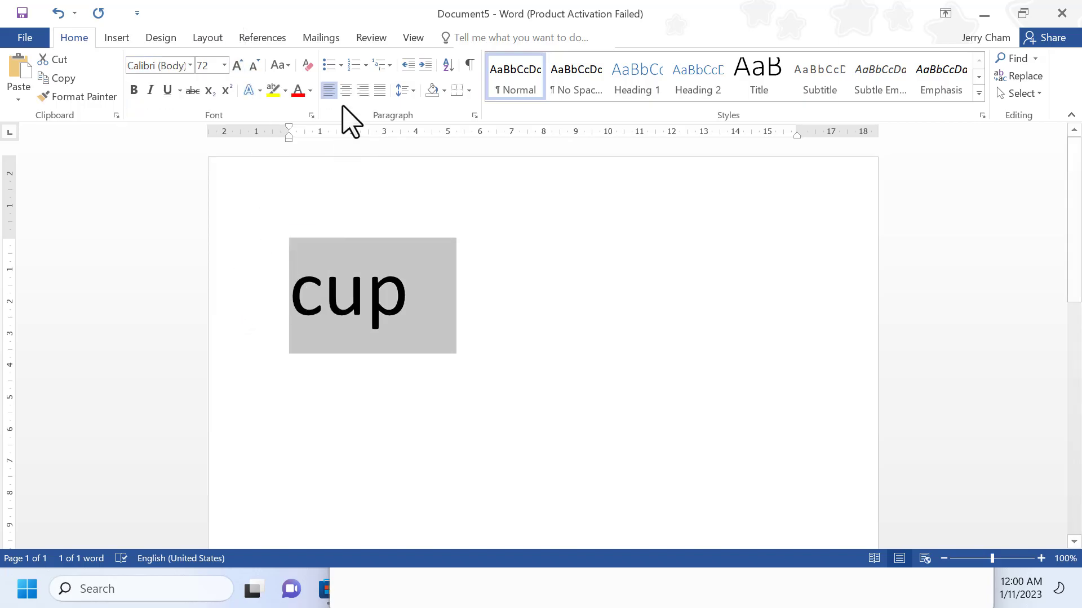
left_click(347, 90)
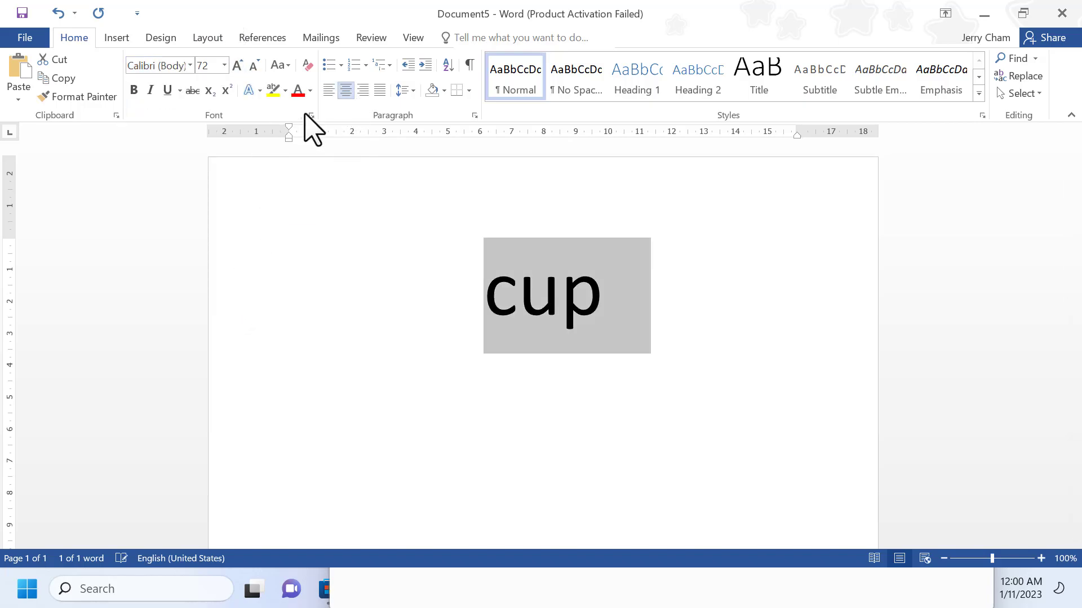
Change the font of "cup" to Clarendon Blk BT.
left_click(189, 65)
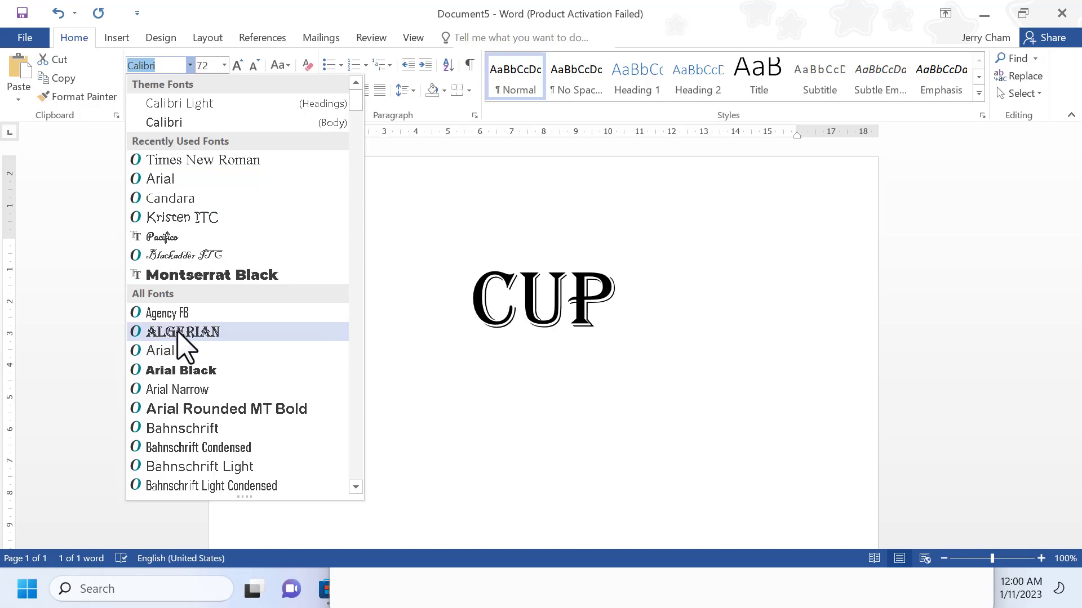
scroll(182, 318, "down", 1)
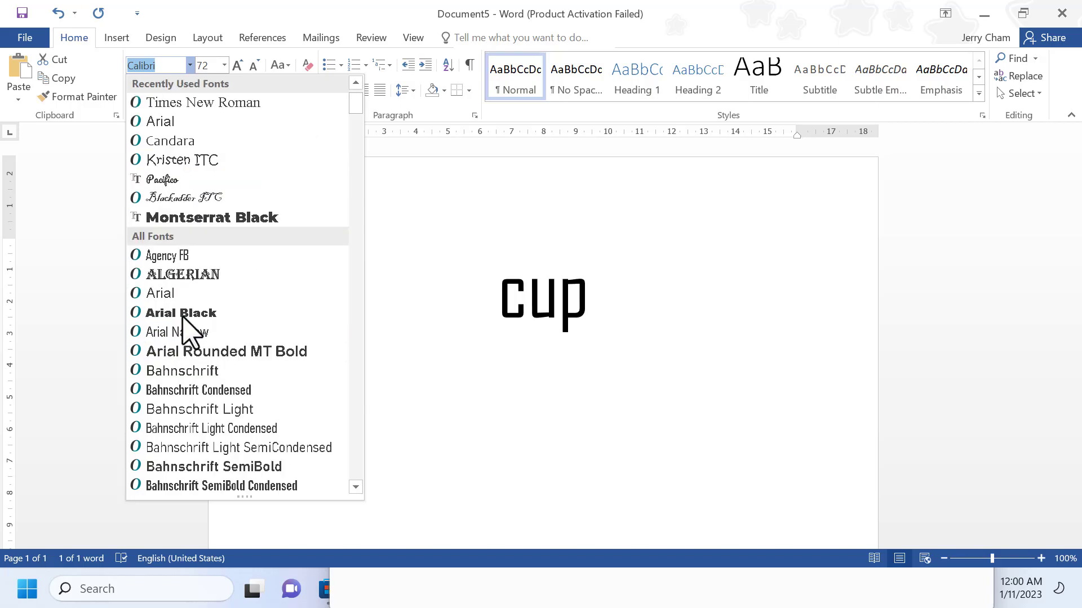
scroll(194, 277, "down", 1)
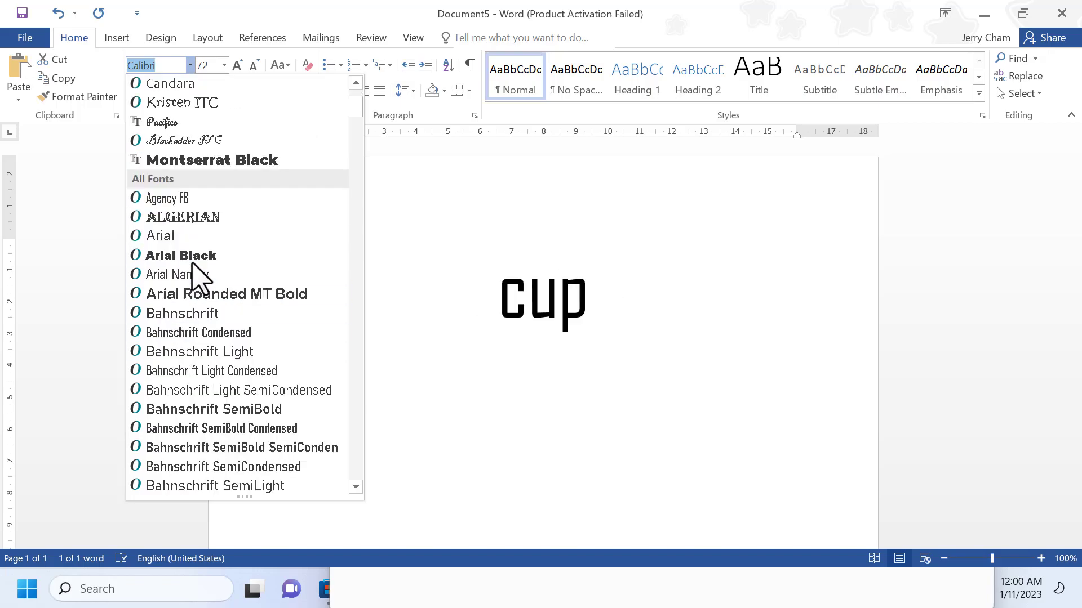
scroll(174, 231, "down", 1)
left_click_drag(357, 116, 350, 171)
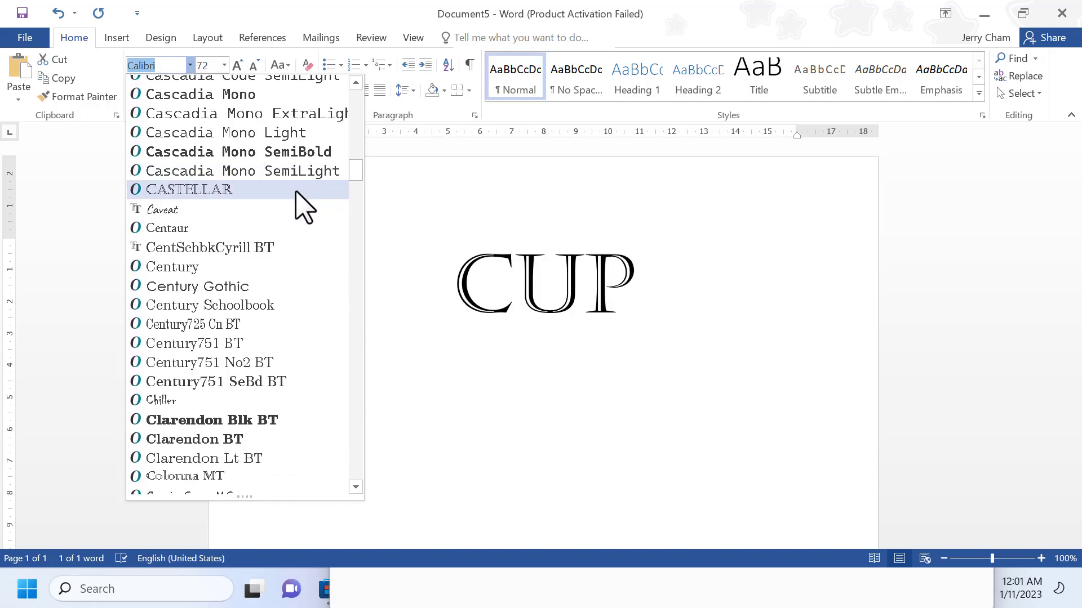
left_click(259, 423)
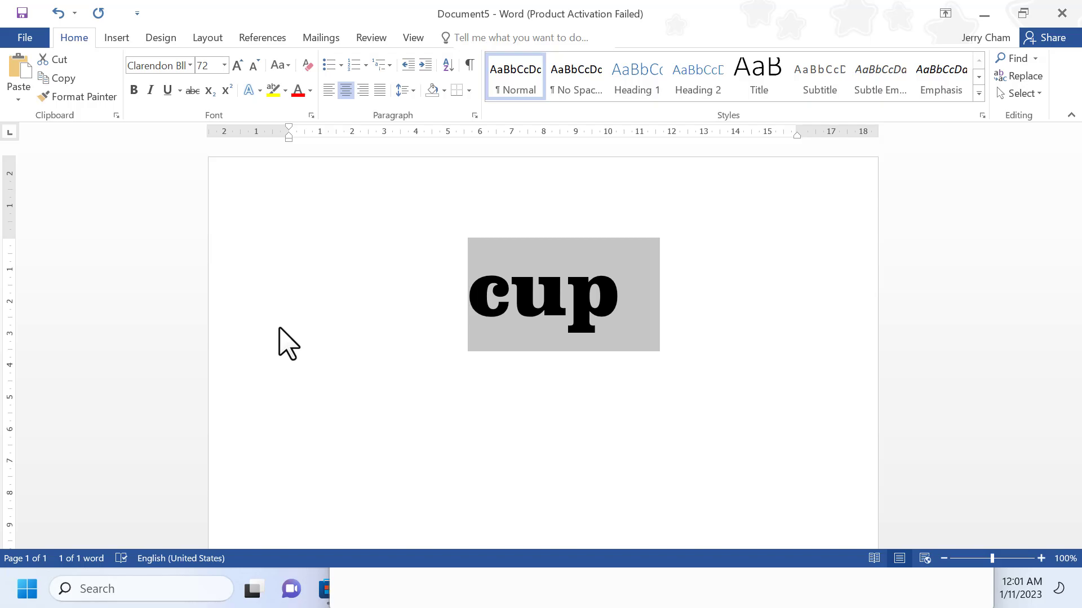
left_click(190, 65)
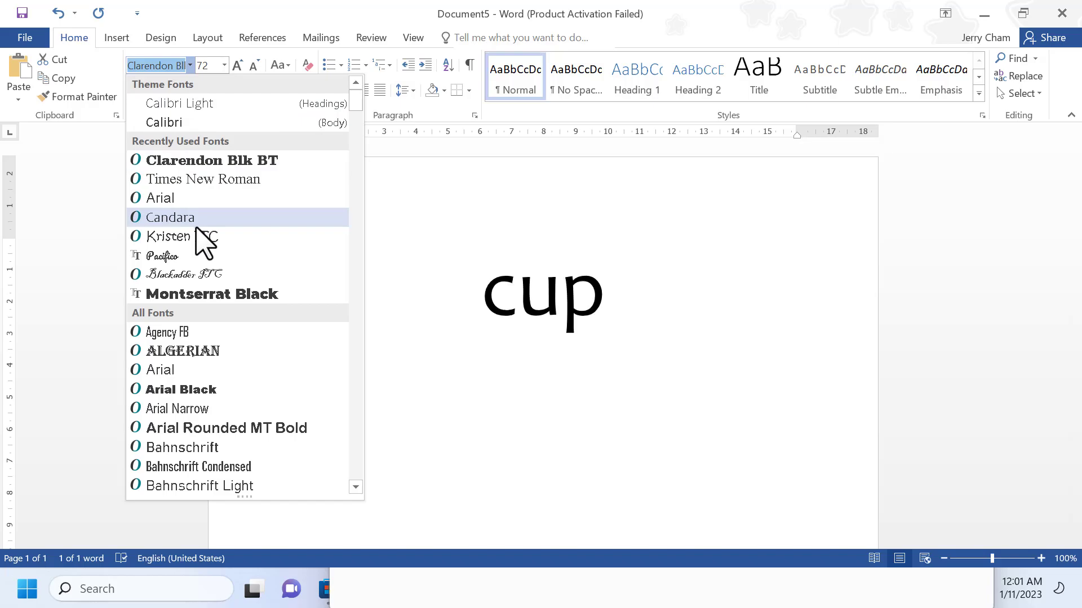
scroll(210, 276, "down", 3)
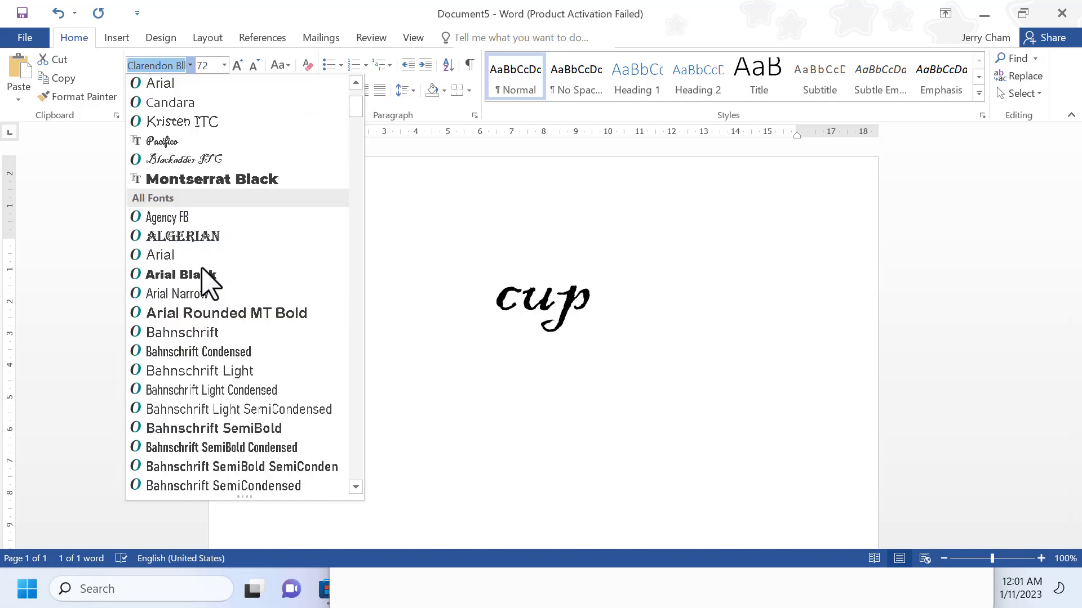
scroll(215, 319, "down", 5)
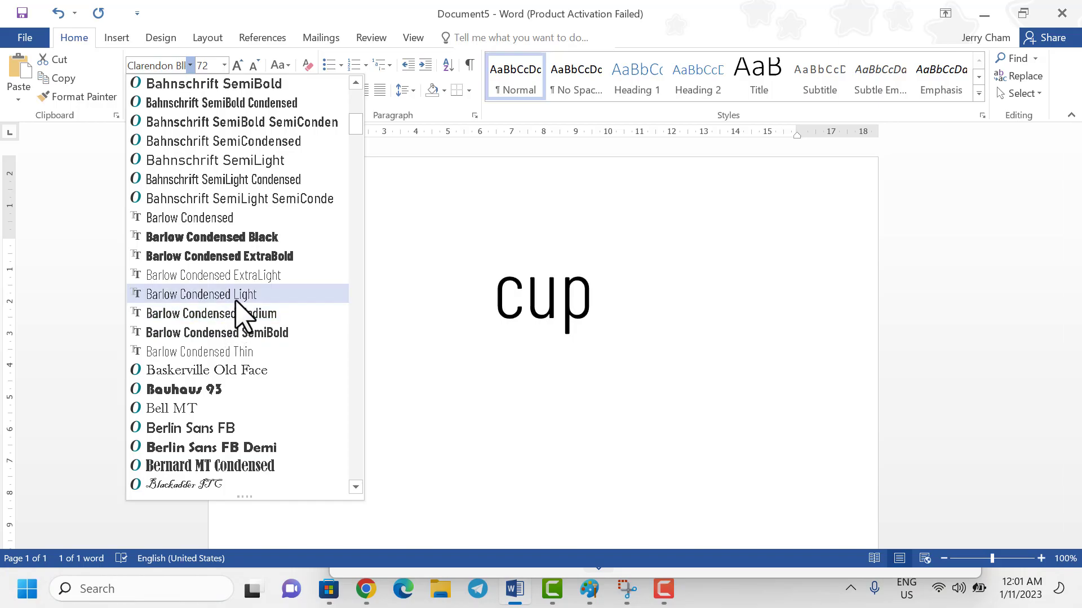
left_click(181, 12)
Set the font of "cup" to Times New Roman by entering the font name.
left_click(176, 66)
type("Times New R")
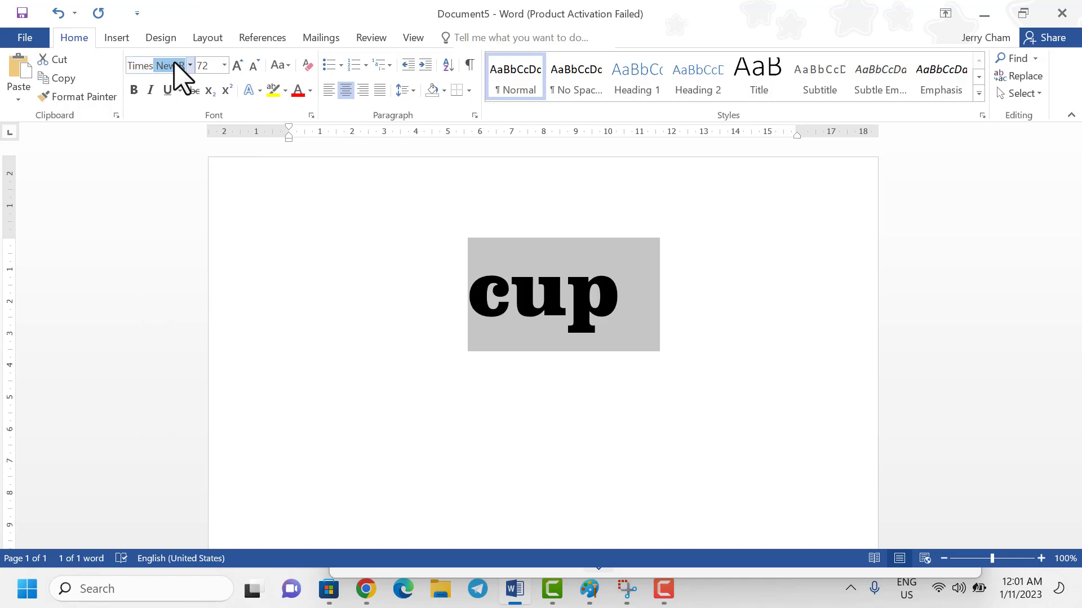
key("Return")
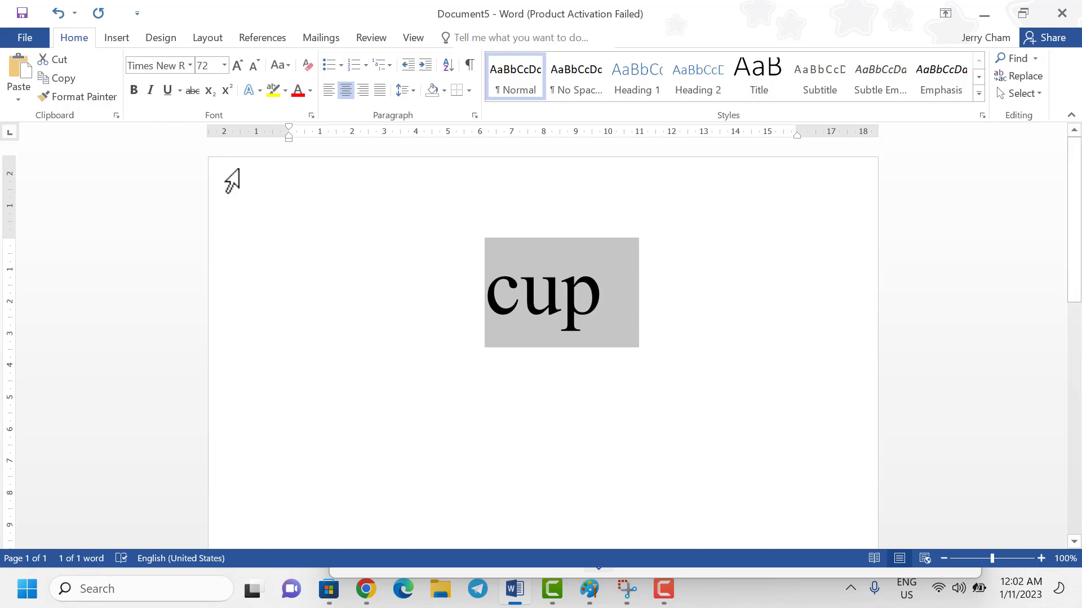
Apply bold, italic and underline formatting to the word "cup".
left_click(133, 90)
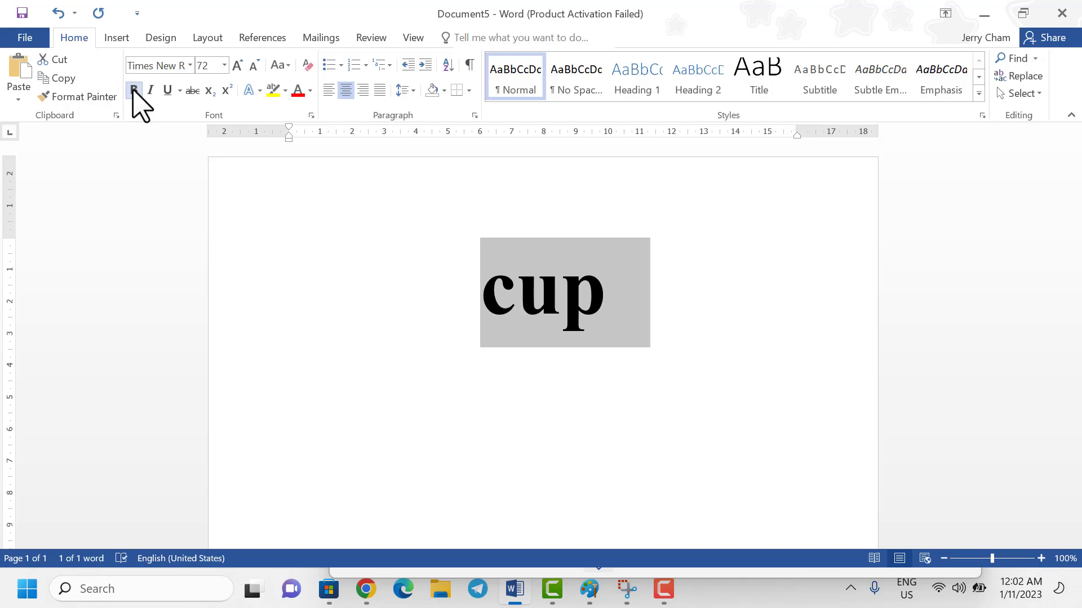
left_click(151, 90)
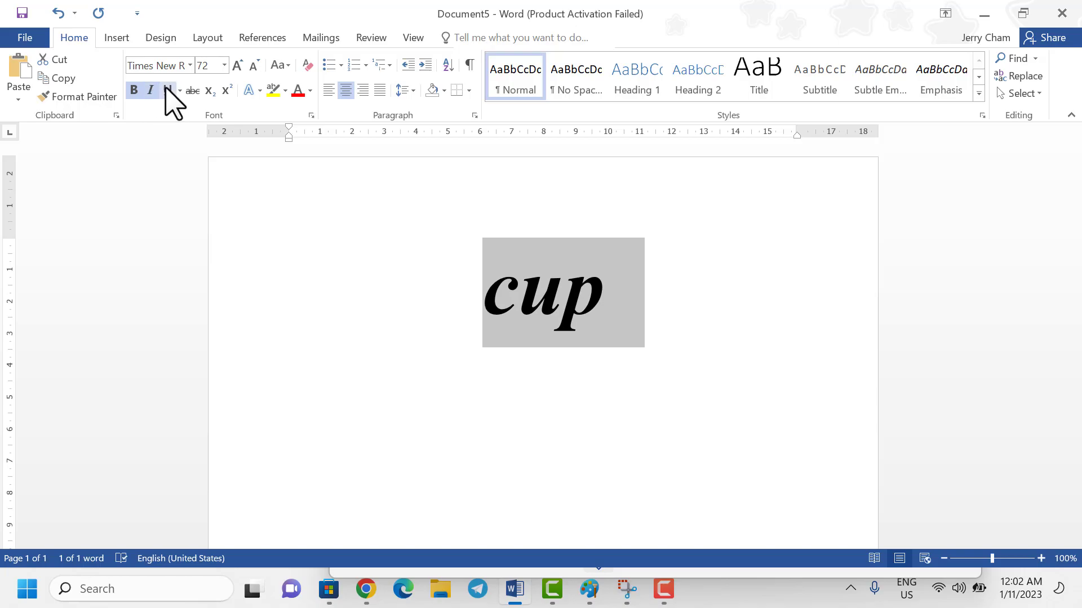
left_click(167, 90)
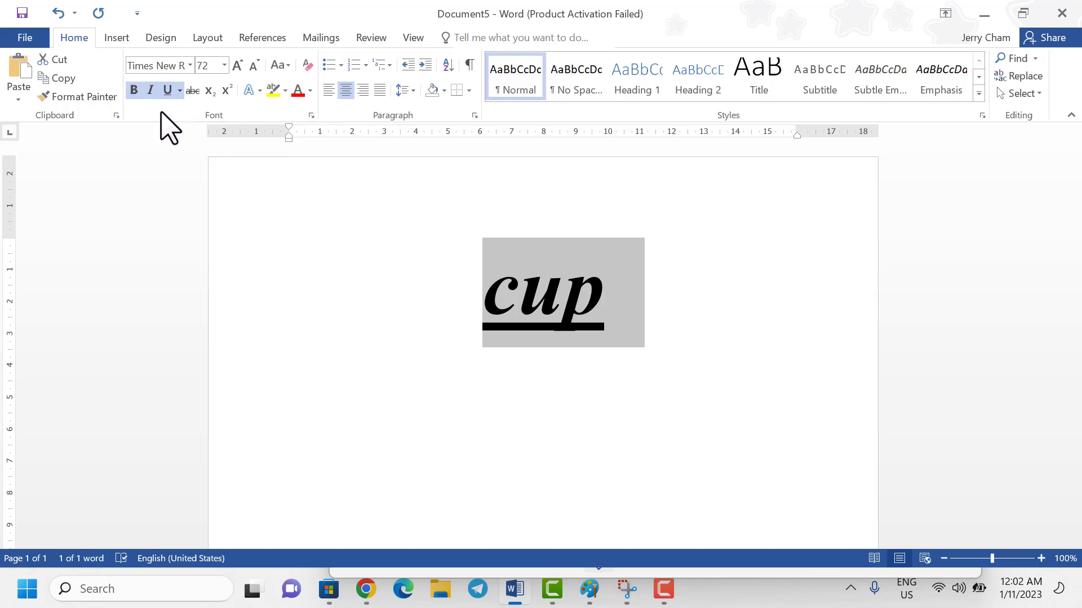
Remove the bold, italic and underline formatting from the word "cup".
left_click(133, 90)
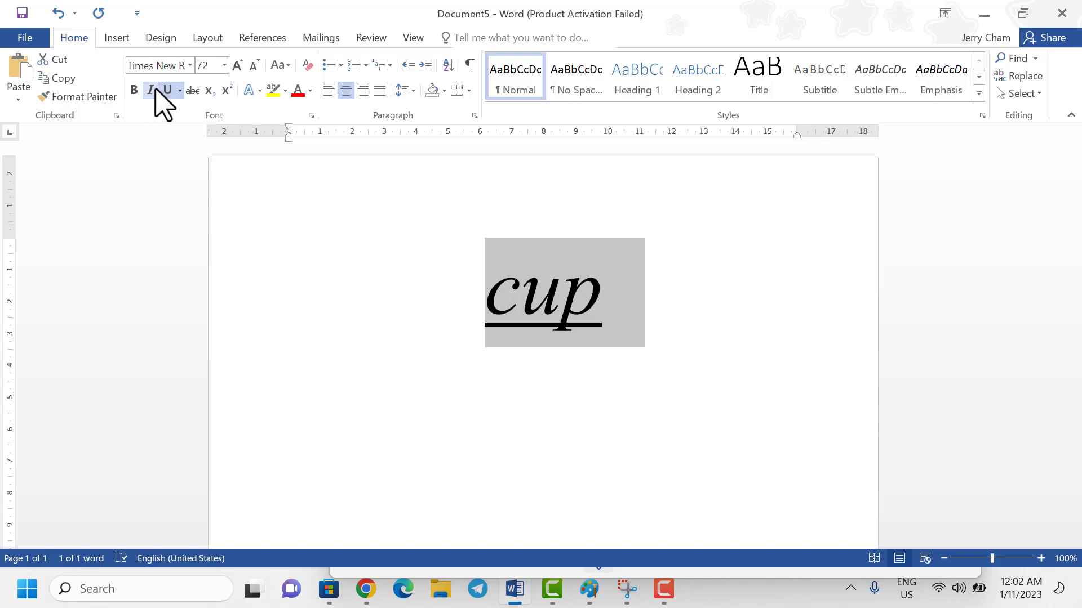
left_click(151, 91)
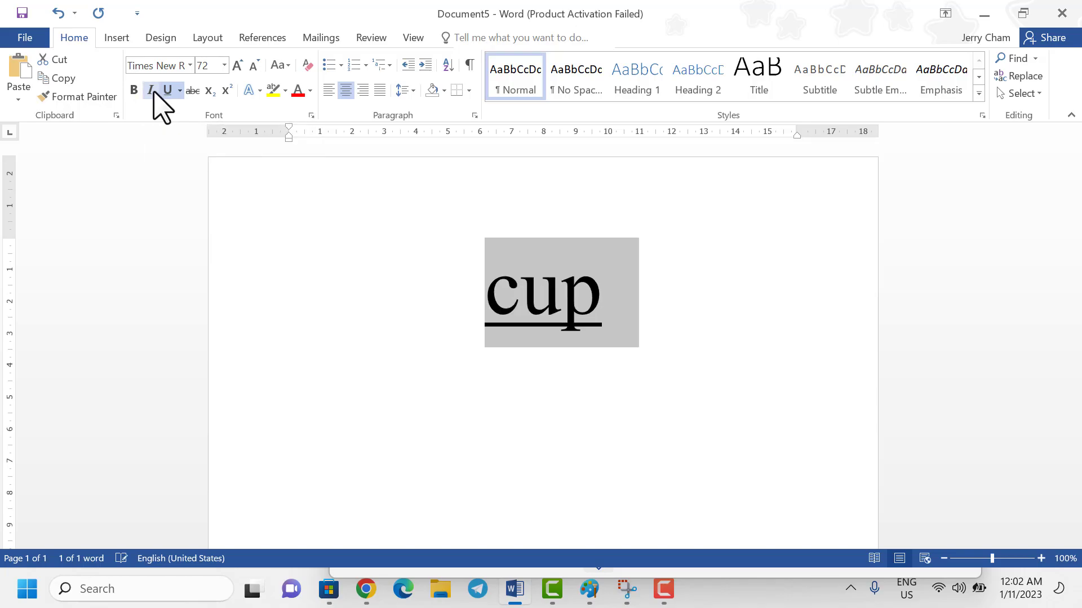
left_click(168, 90)
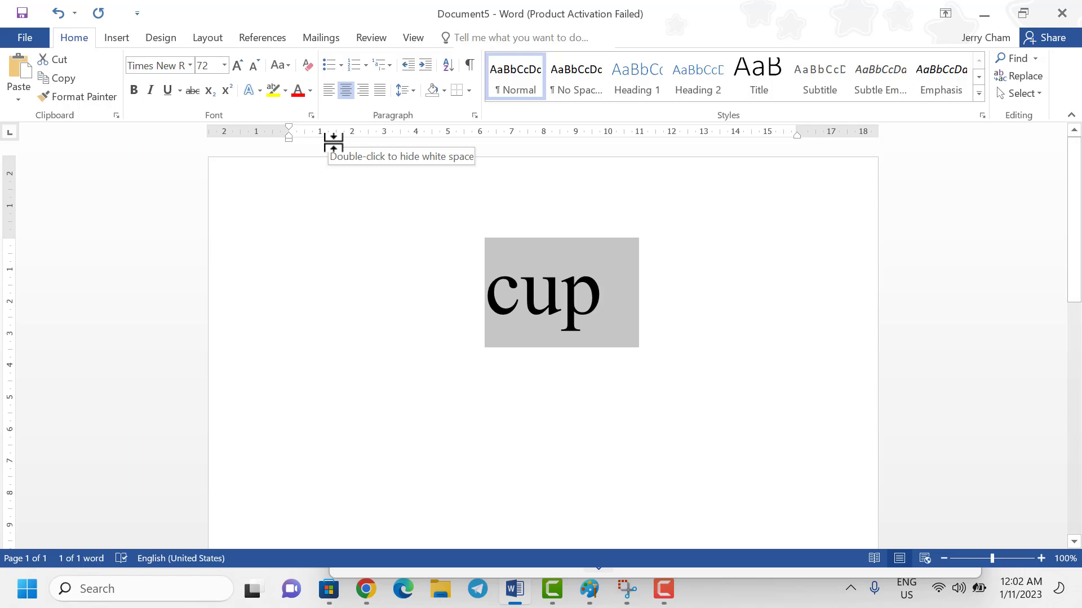
Color the word "cup" standard red and replace that with a lighter blue-gray theme color.
left_click(311, 91)
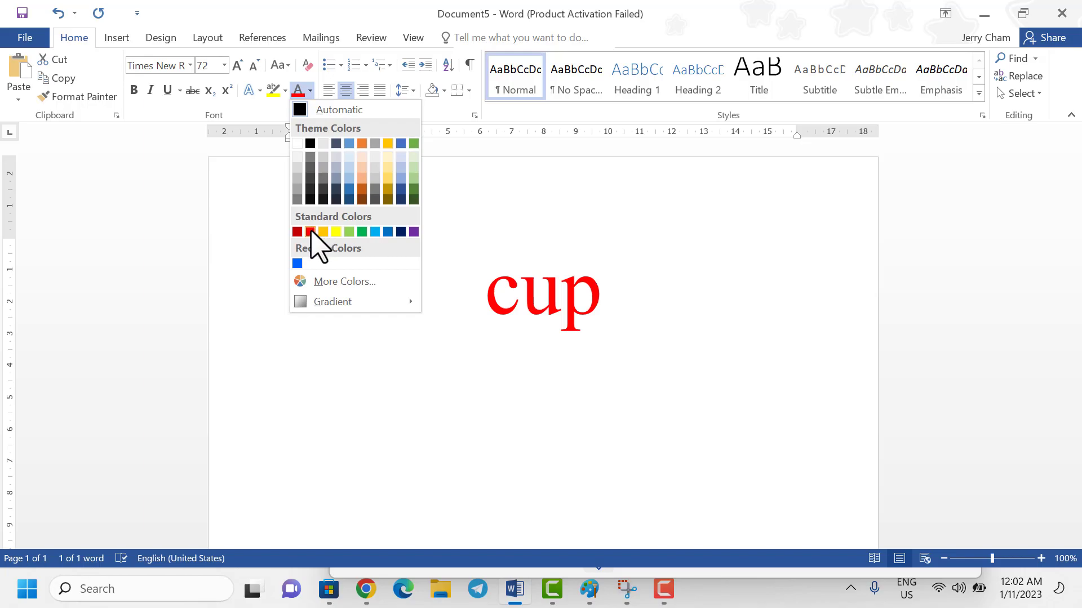
left_click(311, 231)
left_click(311, 91)
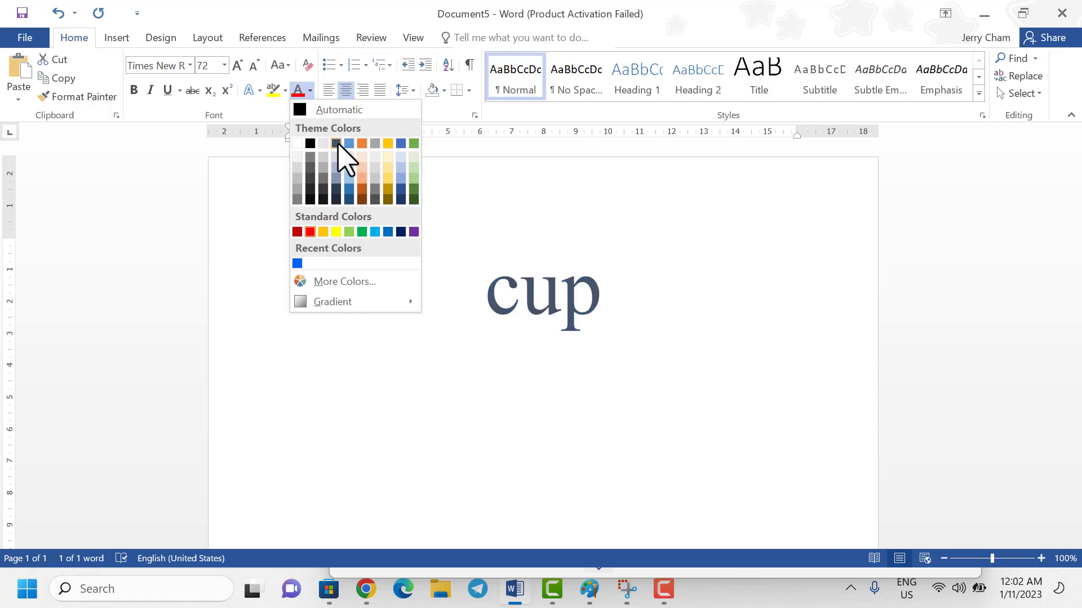
left_click(336, 179)
left_click(407, 268)
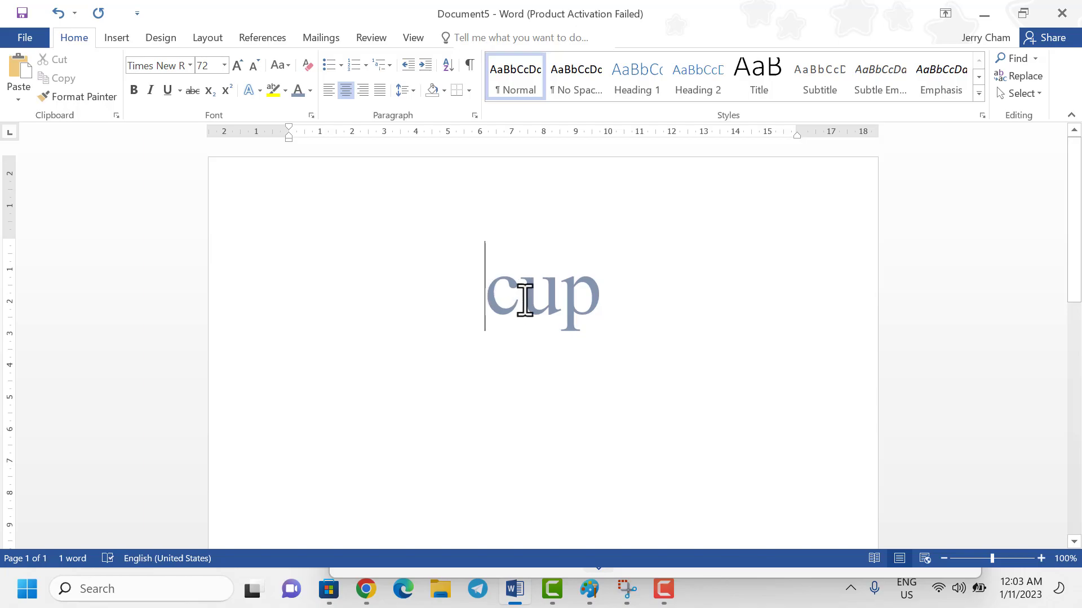
Color only the letter "c" of "cup" with the standard red.
left_click_drag(506, 299, 488, 293)
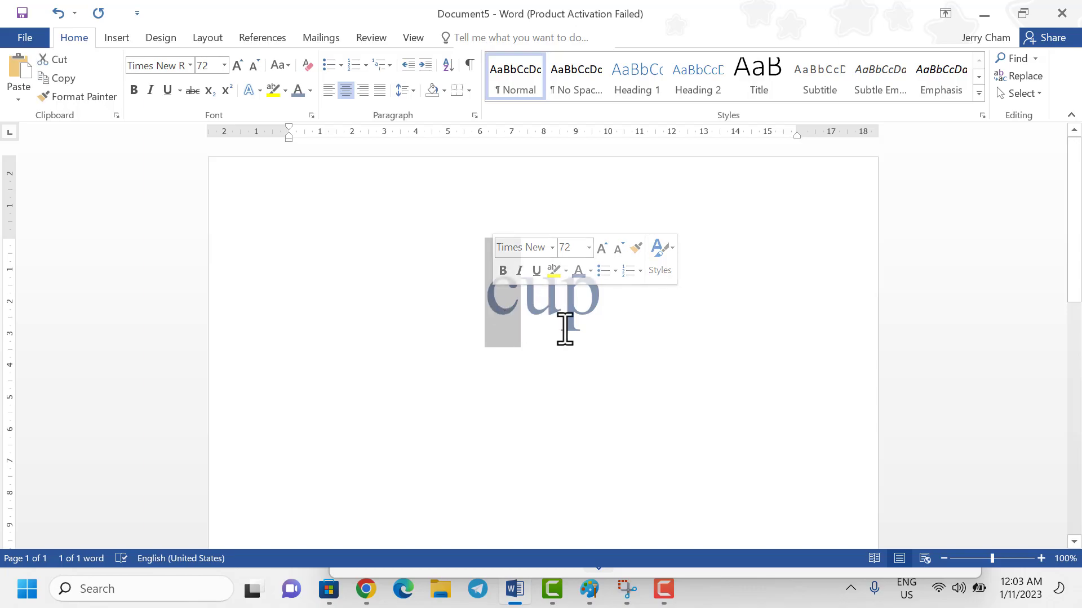
left_click(310, 91)
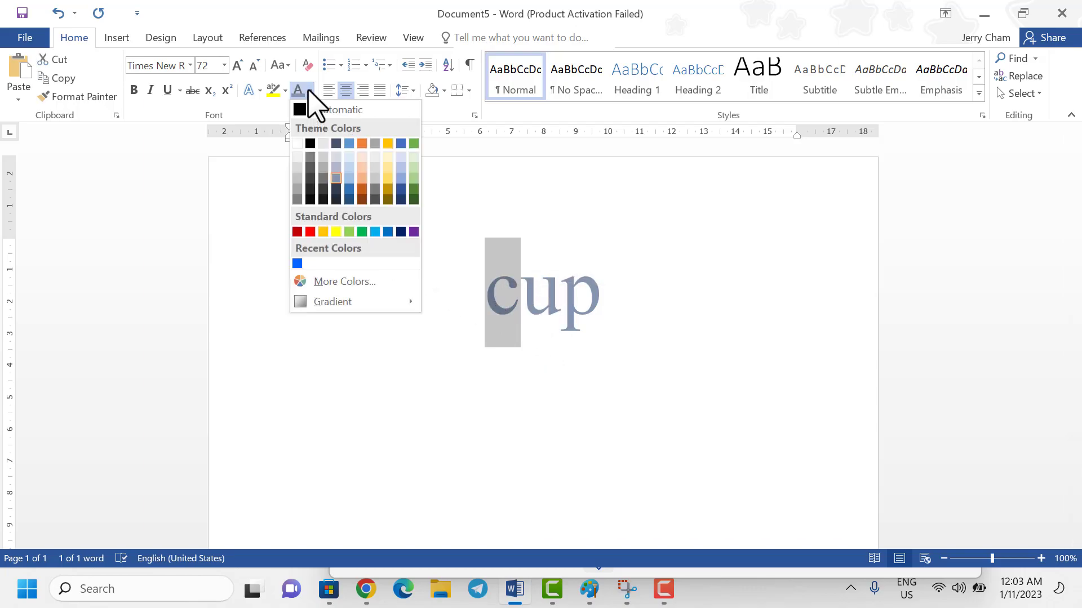
left_click(310, 231)
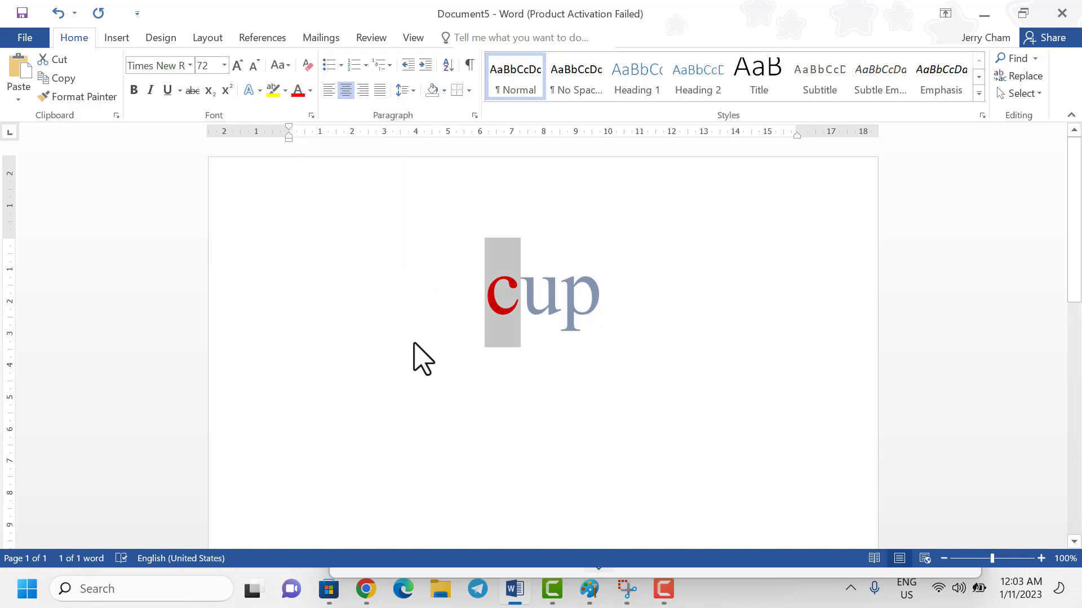
Color only the letter "p" of "cup" with a darker gray theme color.
left_click(441, 331)
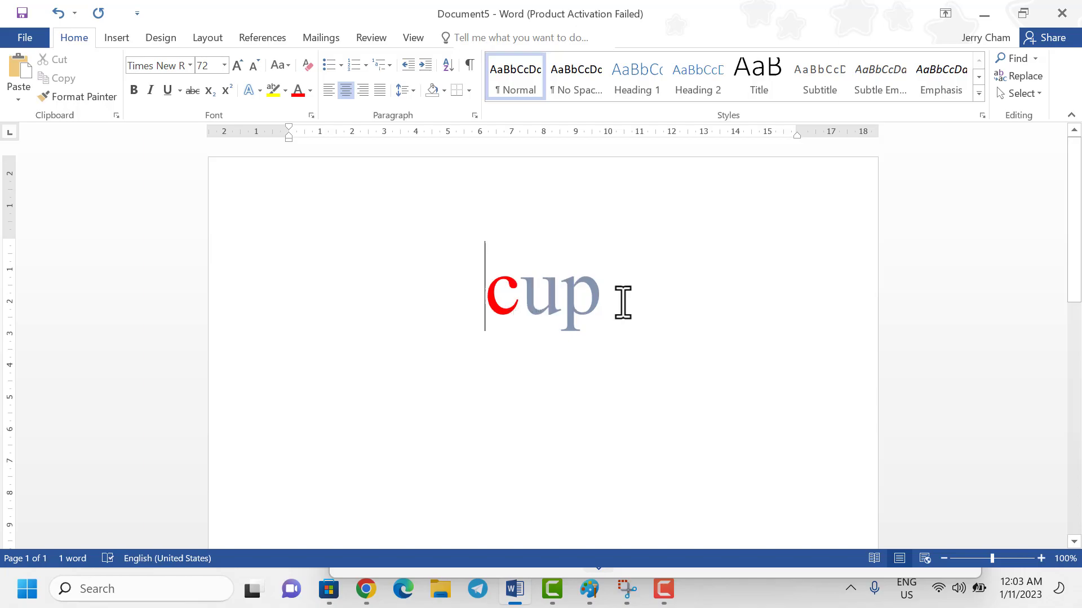
left_click_drag(575, 302, 571, 300)
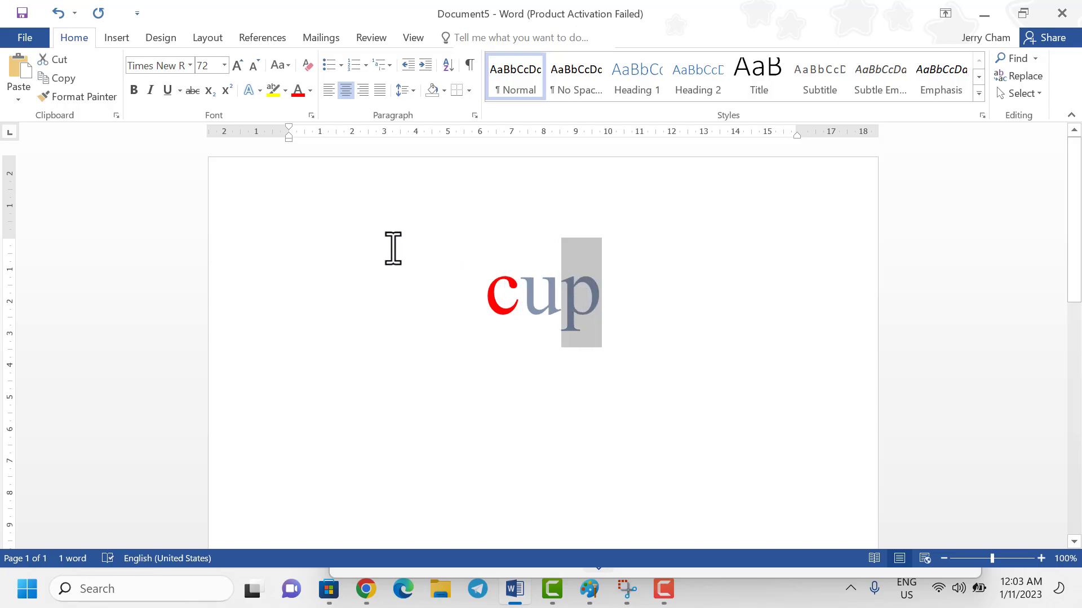
left_click(310, 90)
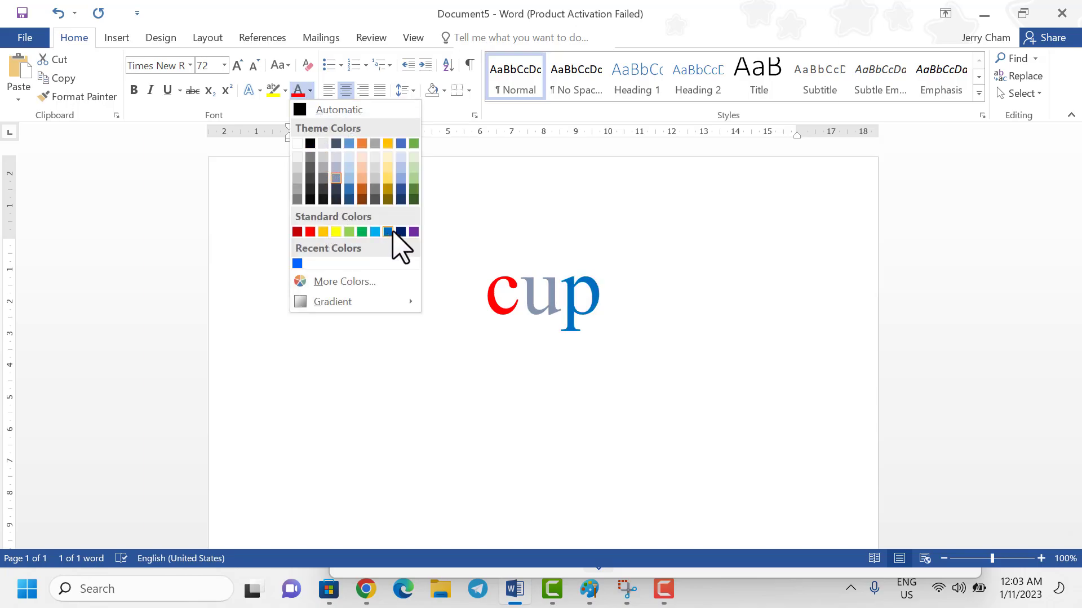
left_click(376, 190)
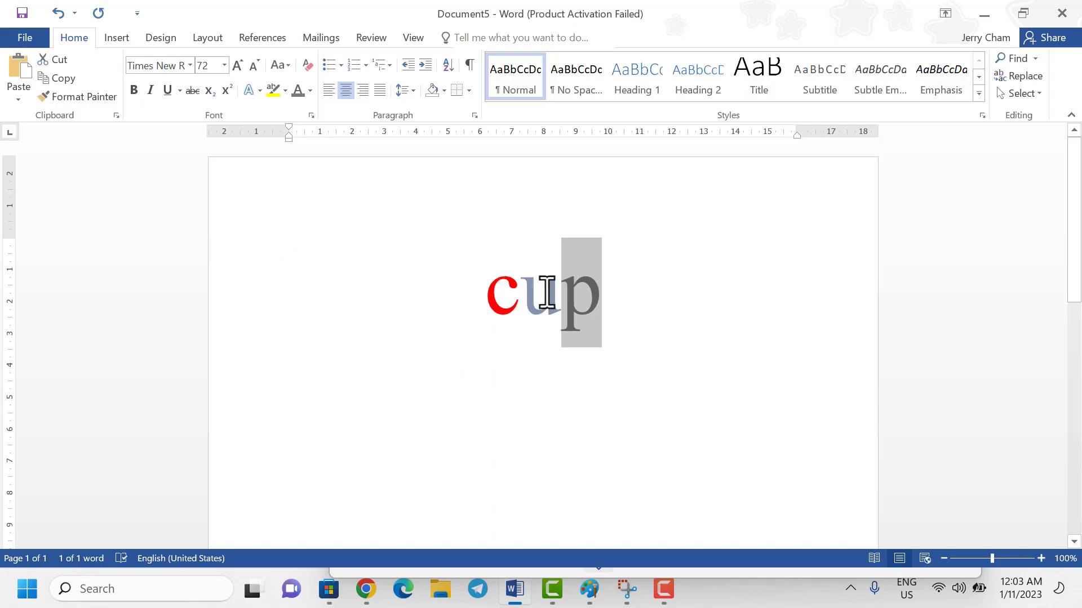
Underline the whole word "cup" with a single line in the darkest blue-gray theme color.
left_click(561, 287)
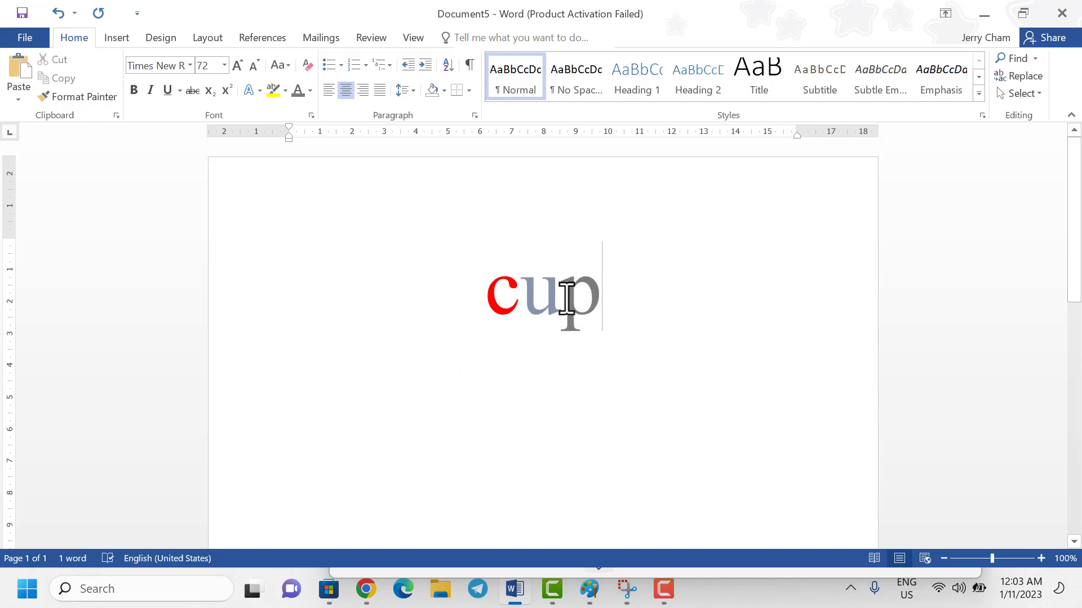
left_click_drag(586, 294, 483, 291)
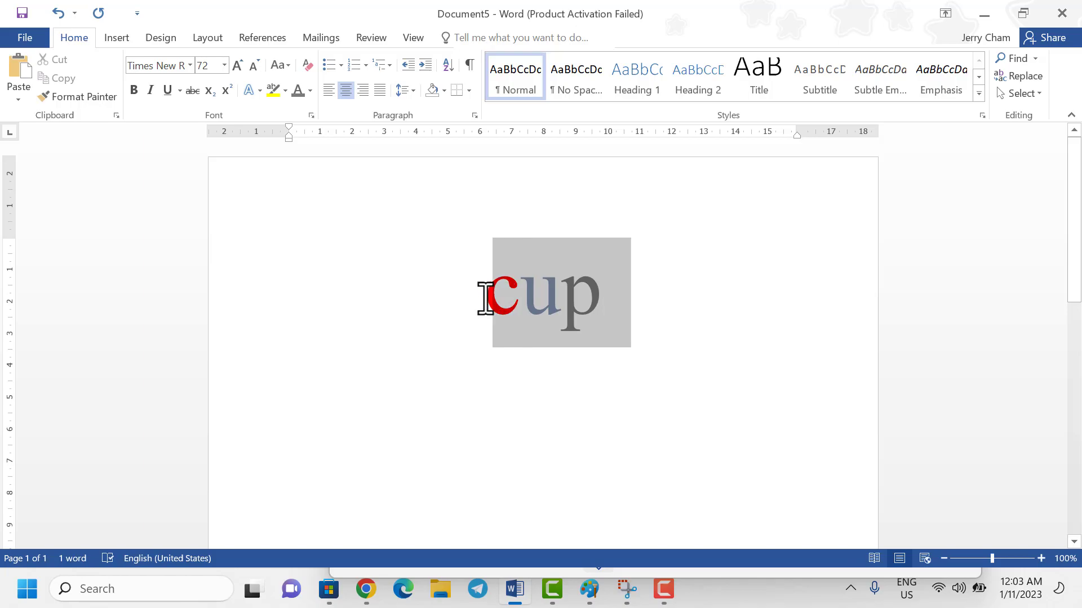
left_click(179, 91)
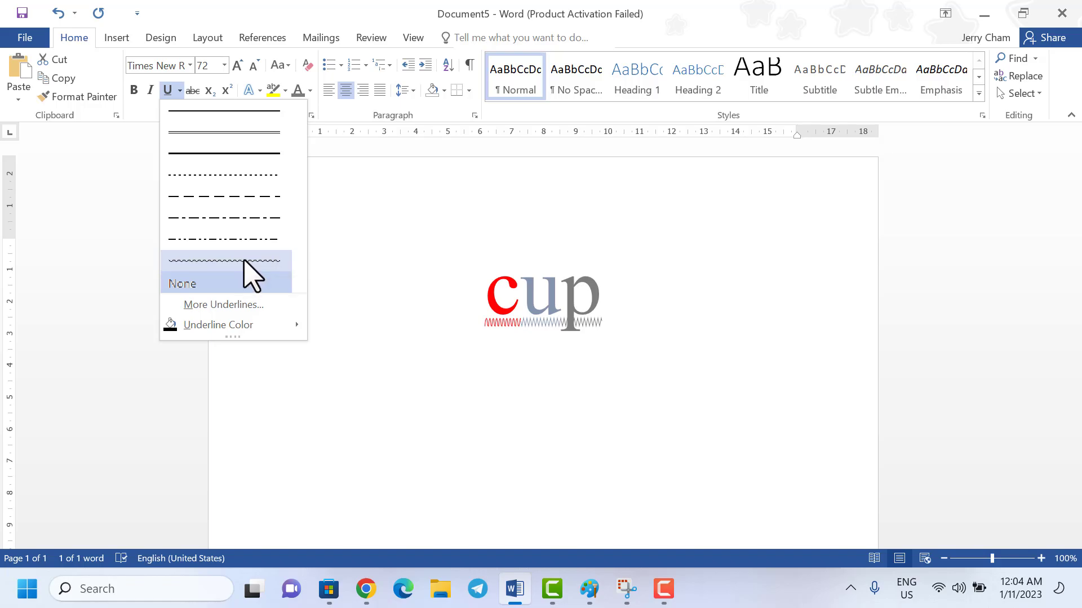
mouse_move(255, 330)
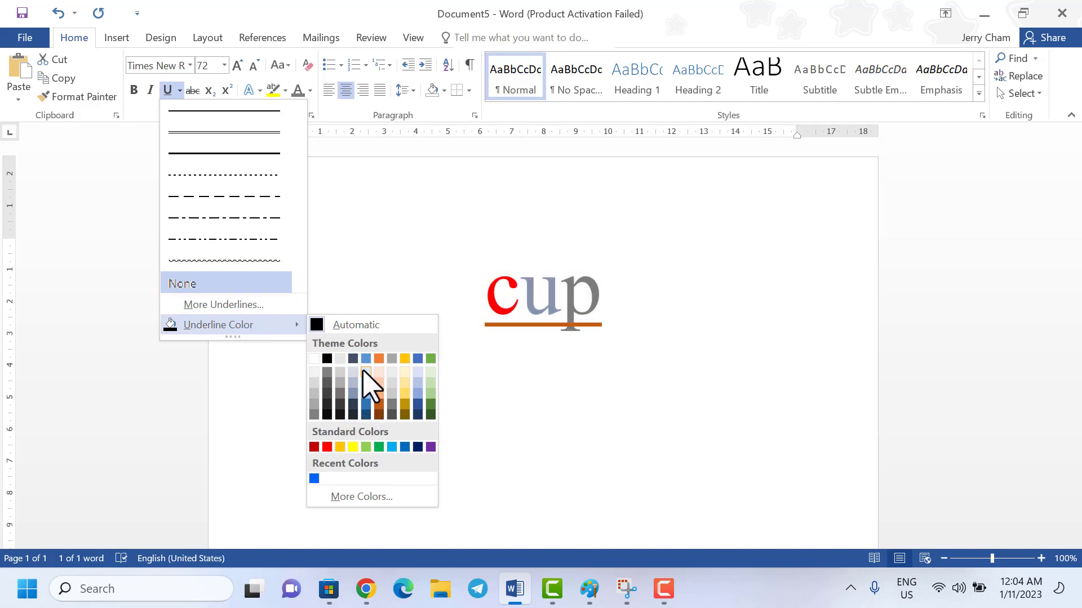
left_click(348, 415)
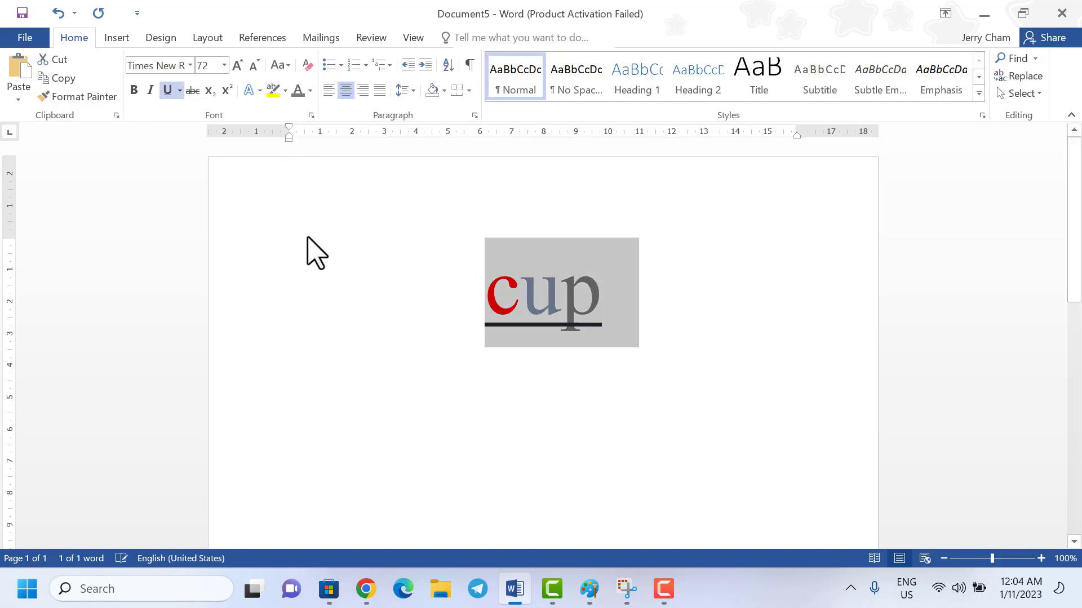
Try the Italic and Bold Italic font styles for "cup" in the Font dialog and return to Regular.
left_click(311, 117)
left_click_drag(533, 61, 265, 67)
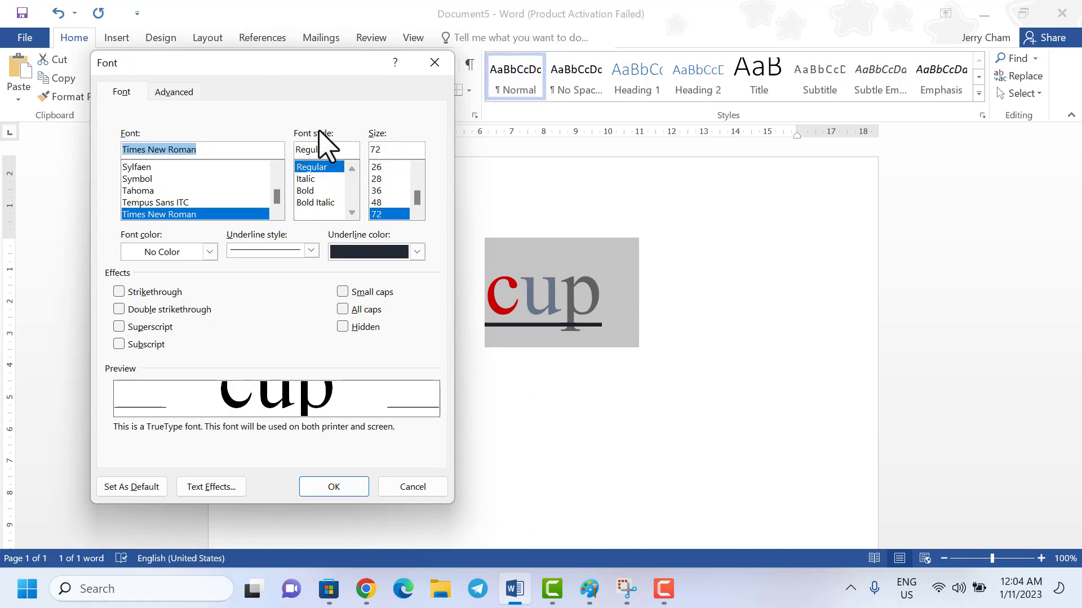
left_click_drag(239, 70, 808, 52)
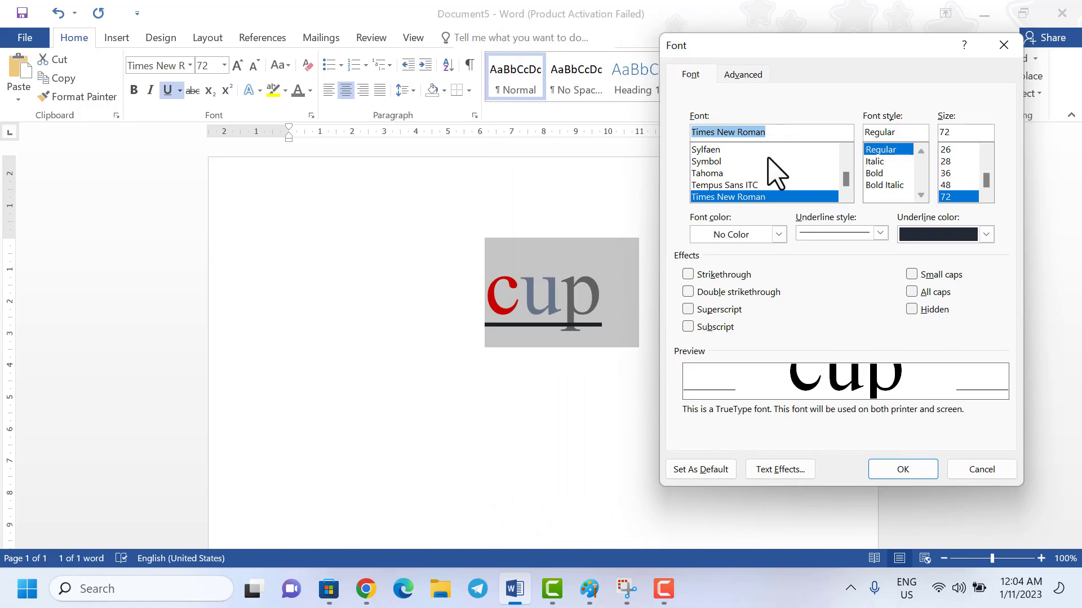
left_click_drag(737, 50, 723, 47)
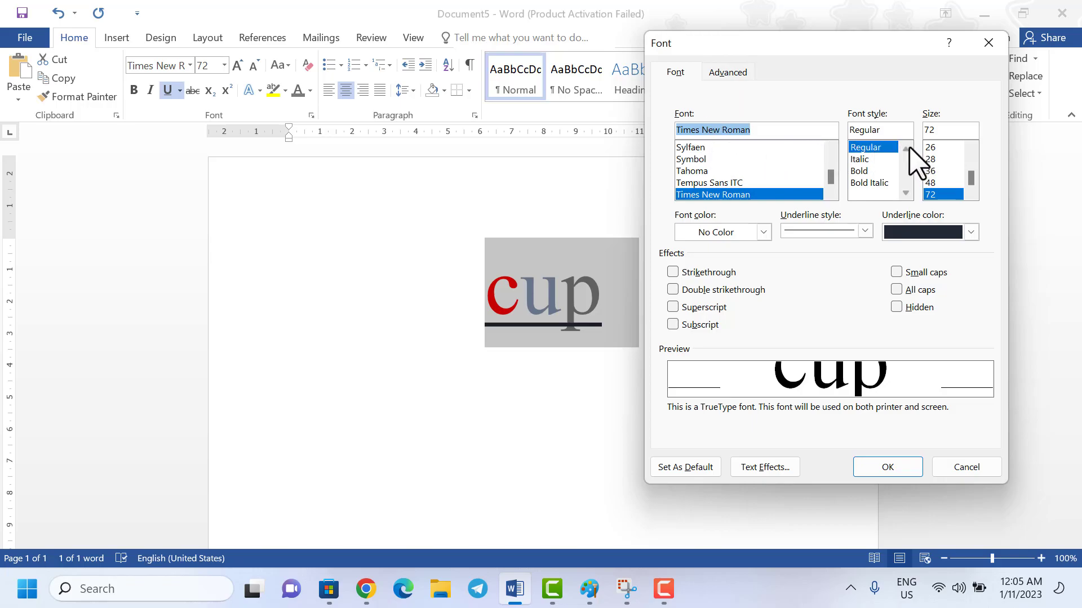
left_click(865, 159)
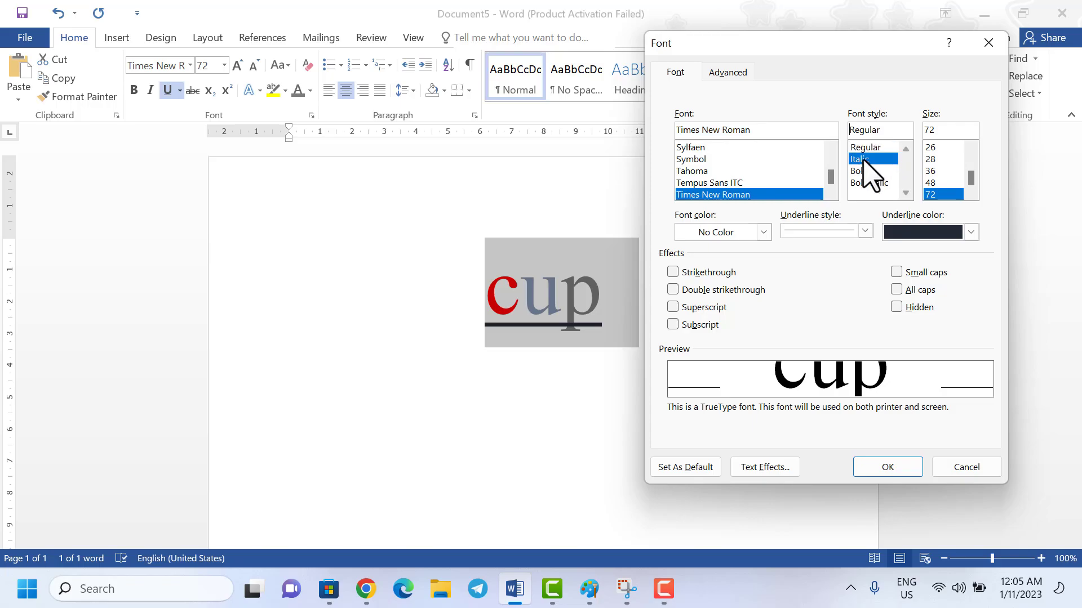
left_click(866, 173)
left_click(869, 184)
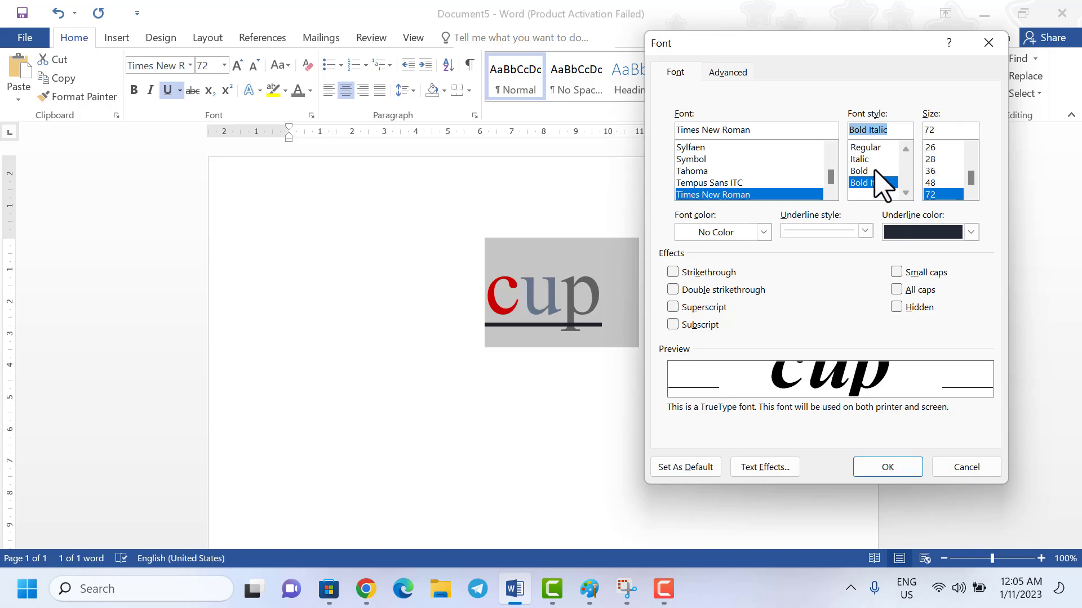
left_click(870, 147)
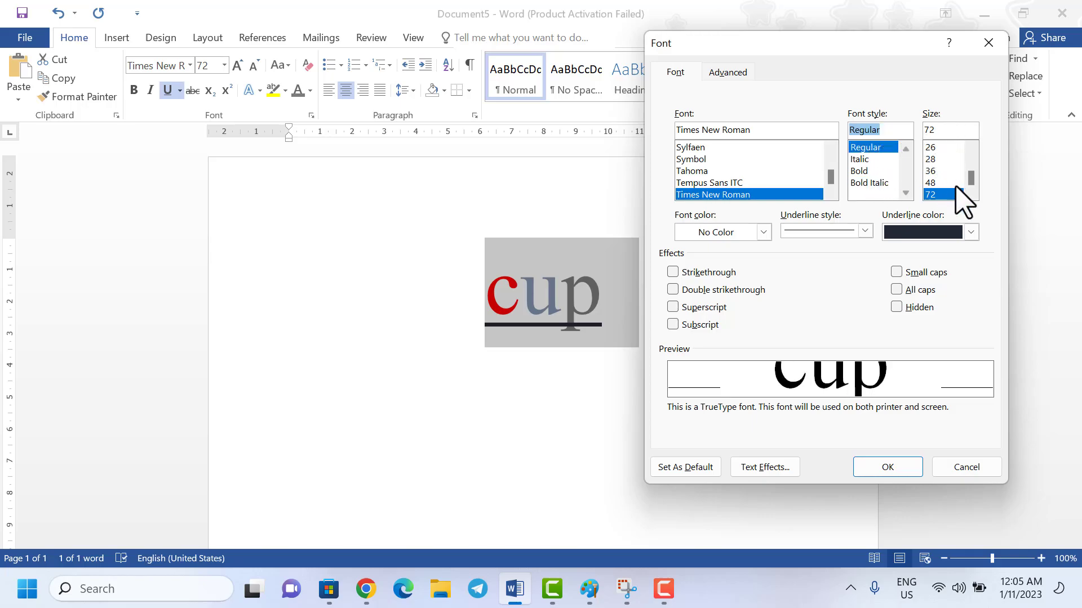
Browse the available font sizes and enter a size of 300 for "cup".
scroll(969, 164, "up", 2)
scroll(969, 161, "up", 1)
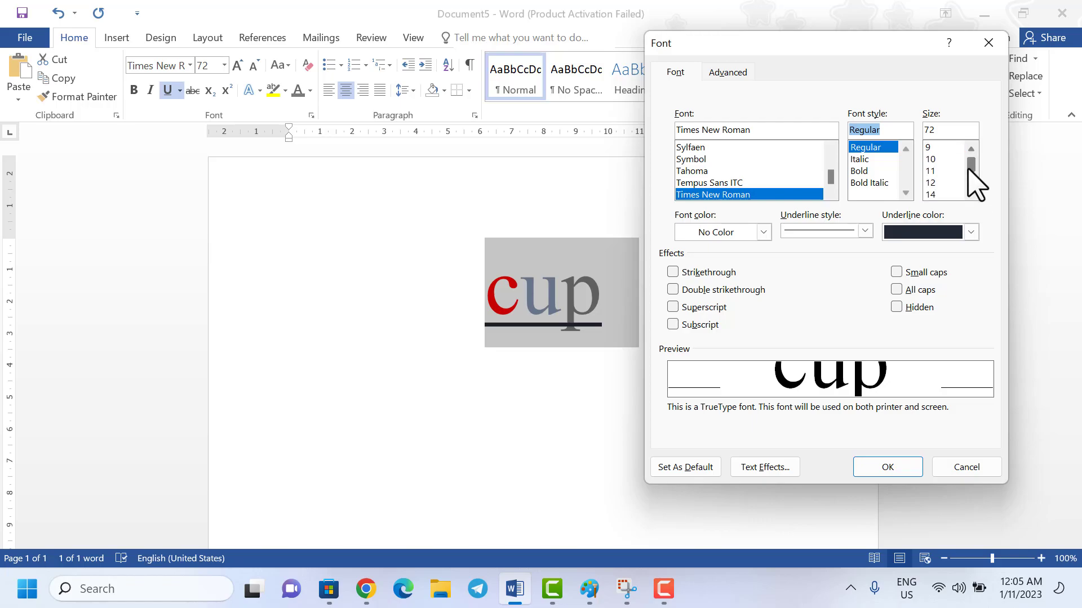
scroll(969, 180, "down", 4)
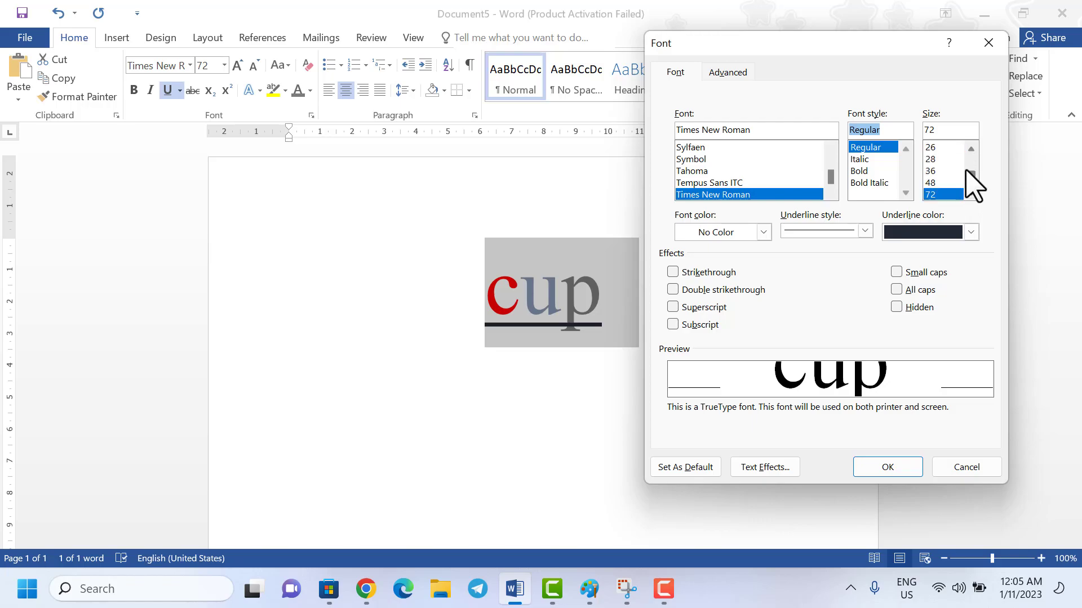
left_click(959, 130)
type("300")
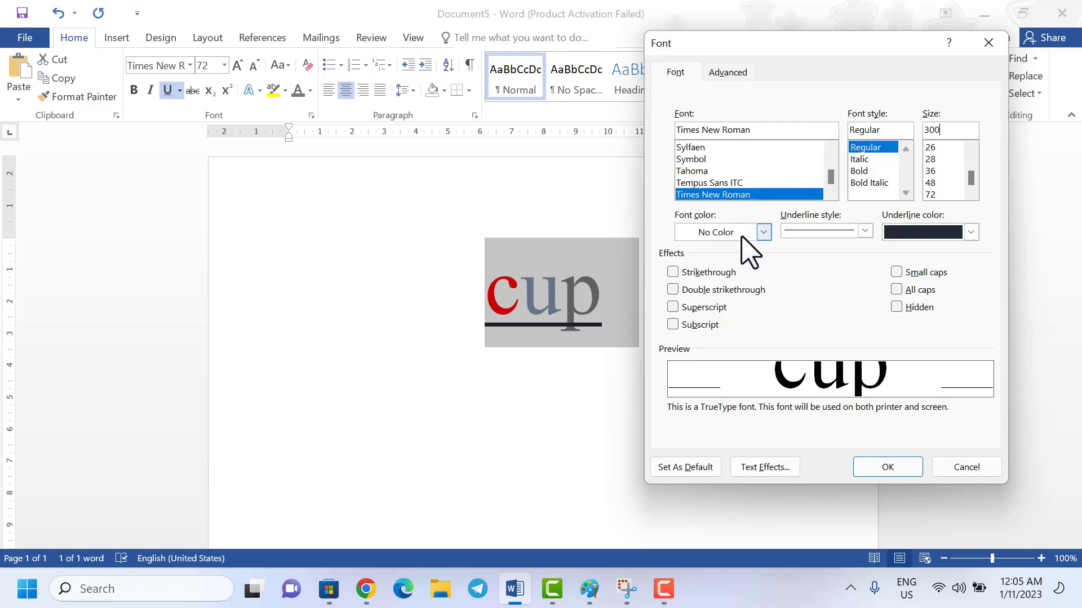
Look through the font color and underline options, try a light gray underline color, and discard the pending font changes.
left_click(758, 232)
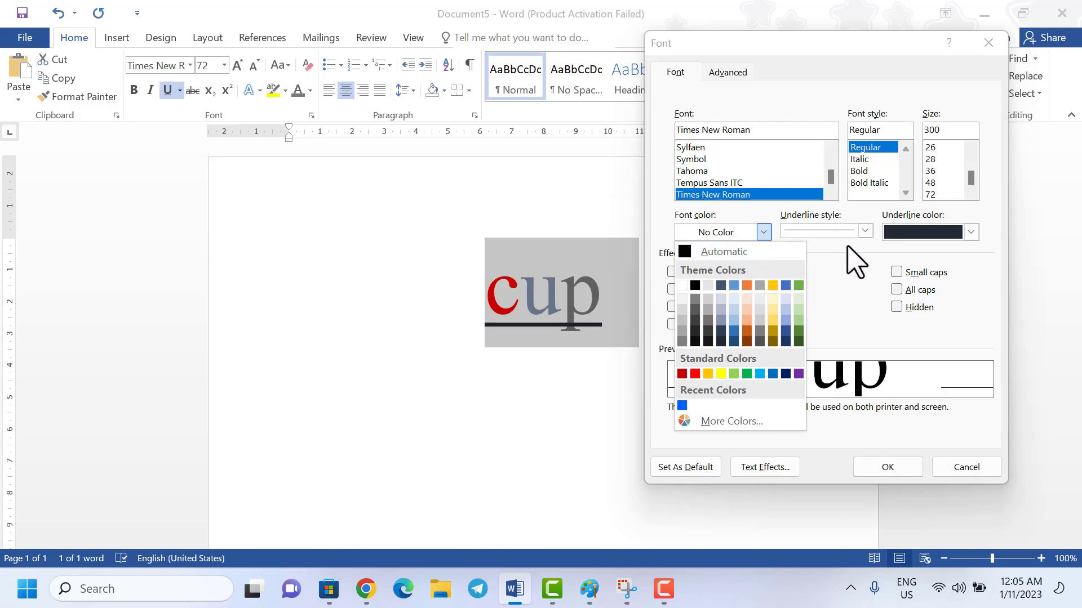
left_click(854, 262)
left_click(864, 231)
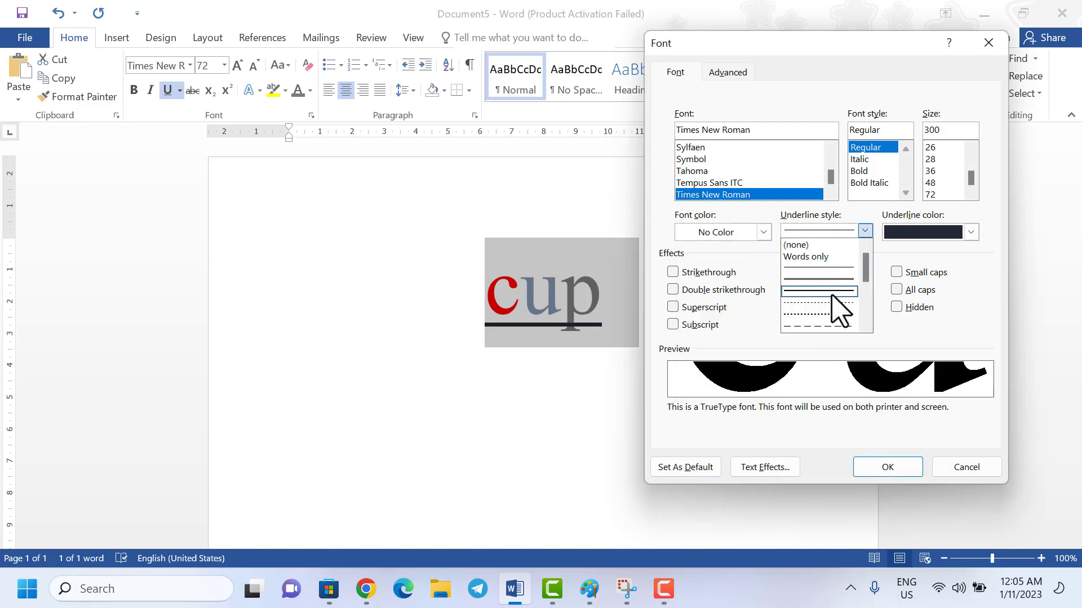
left_click(970, 232)
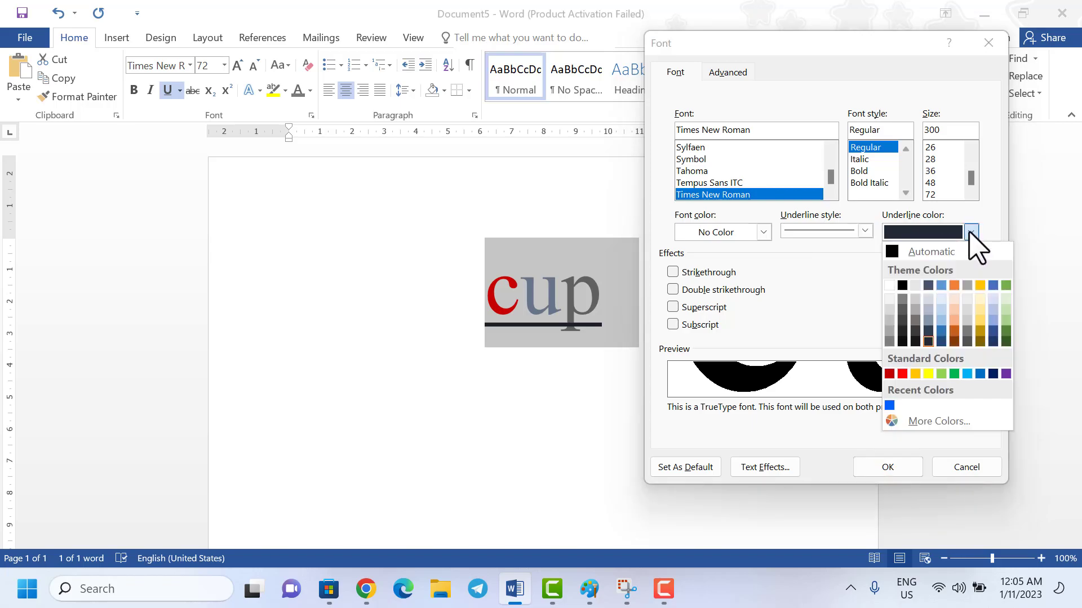
left_click(915, 298)
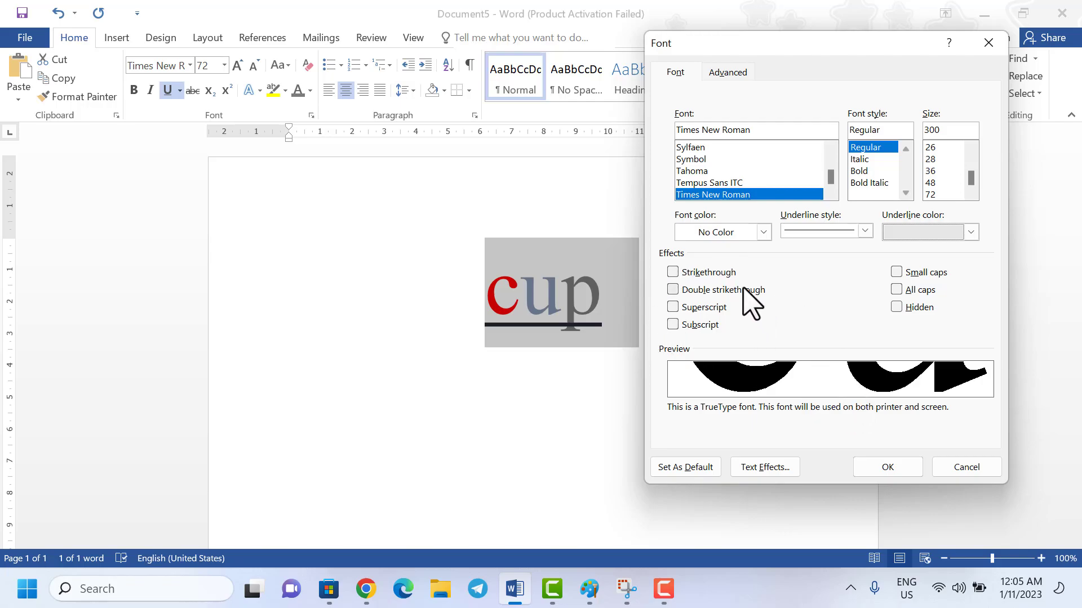
left_click(968, 467)
Replace the word "cup" with "bingo".
left_click_drag(654, 340, 459, 301)
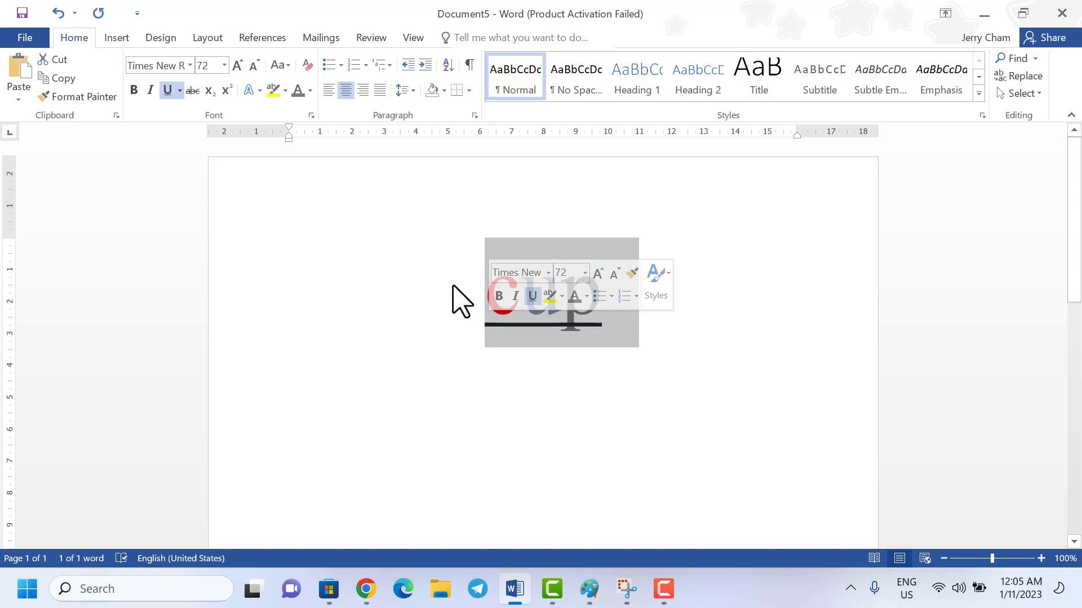
key("Delete")
type("bingo")
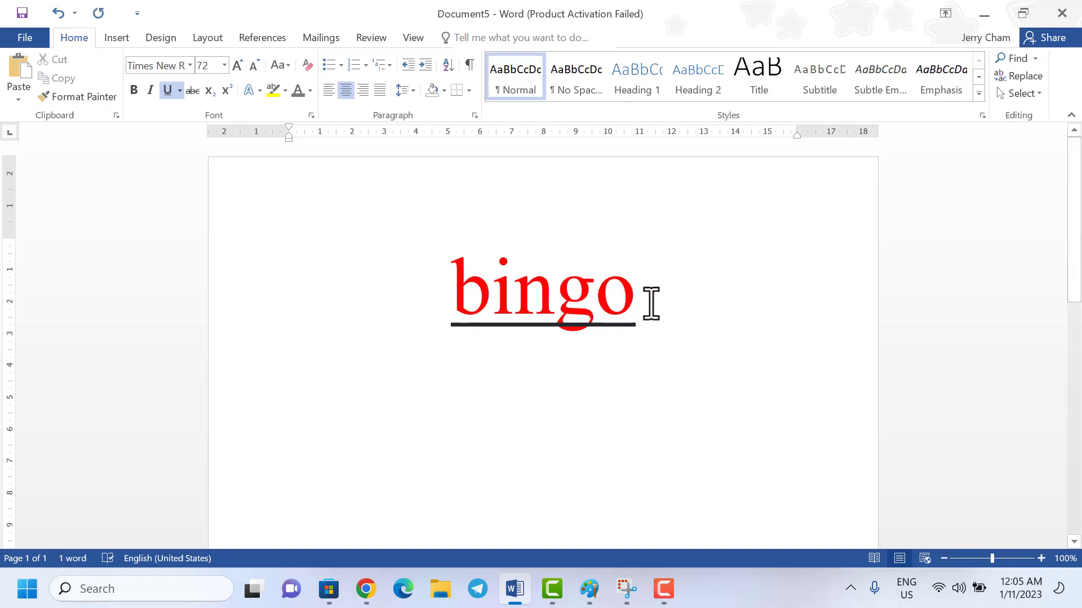
Remove the underline from "bingo" by setting its underline style to (none) in the Font dialog.
left_click_drag(652, 304, 445, 313)
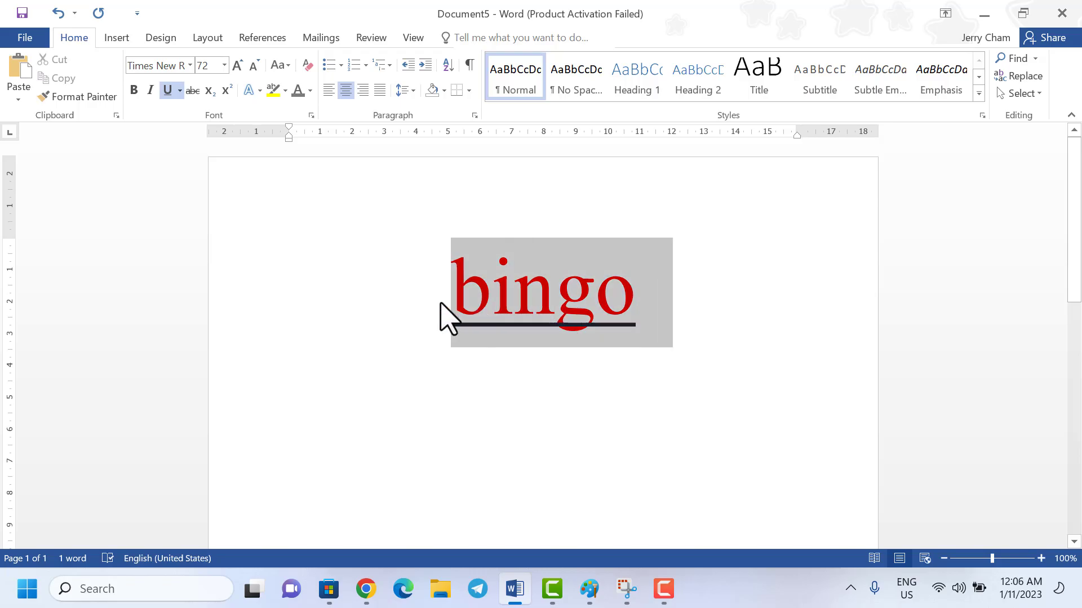
left_click(310, 115)
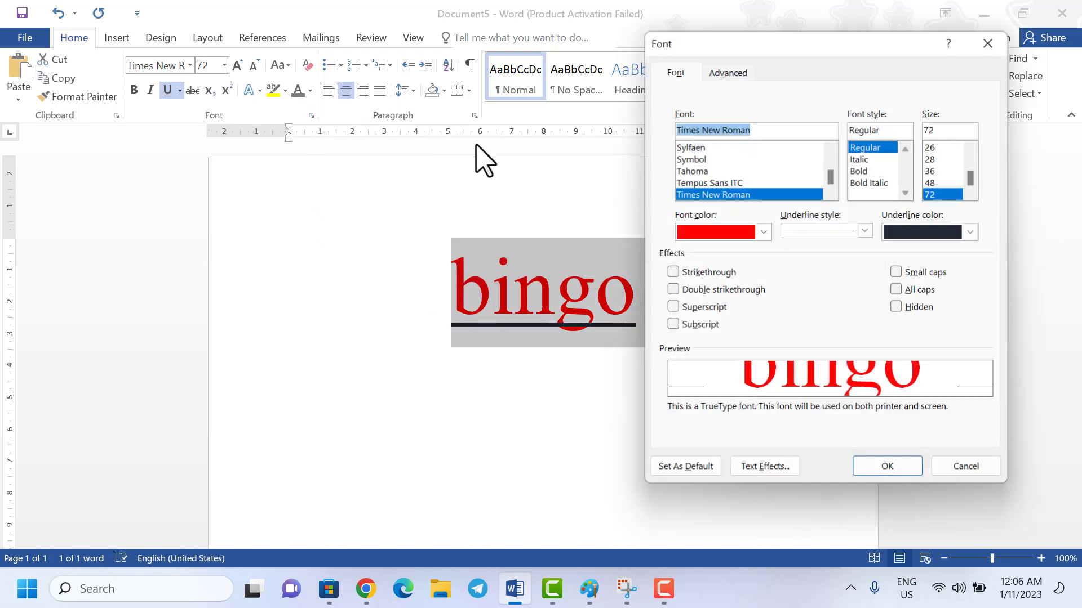
left_click_drag(754, 48, 149, 54)
left_click(259, 237)
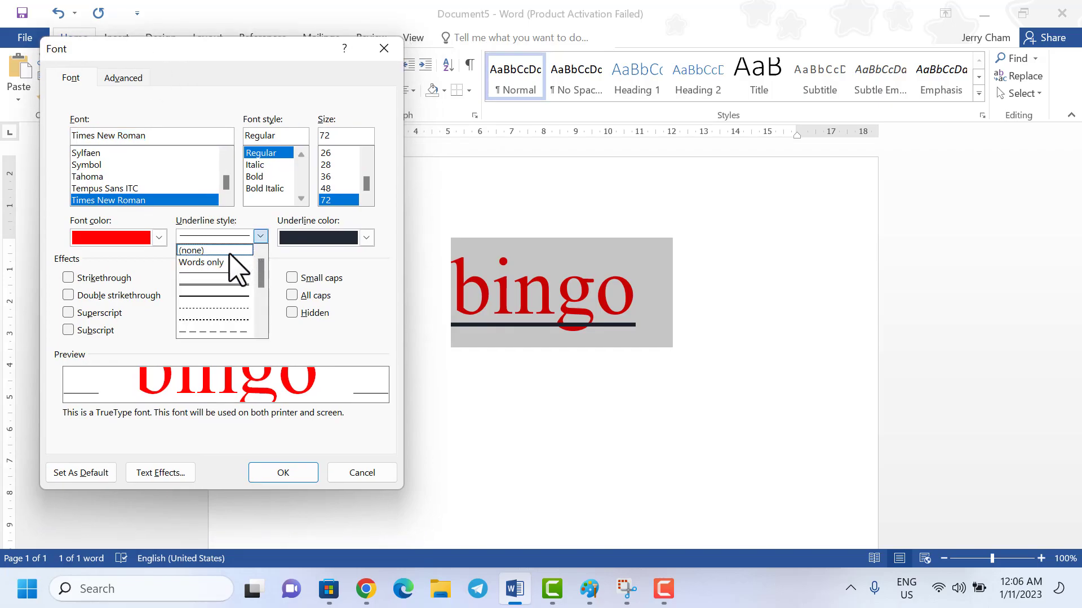
left_click(231, 251)
left_click(310, 475)
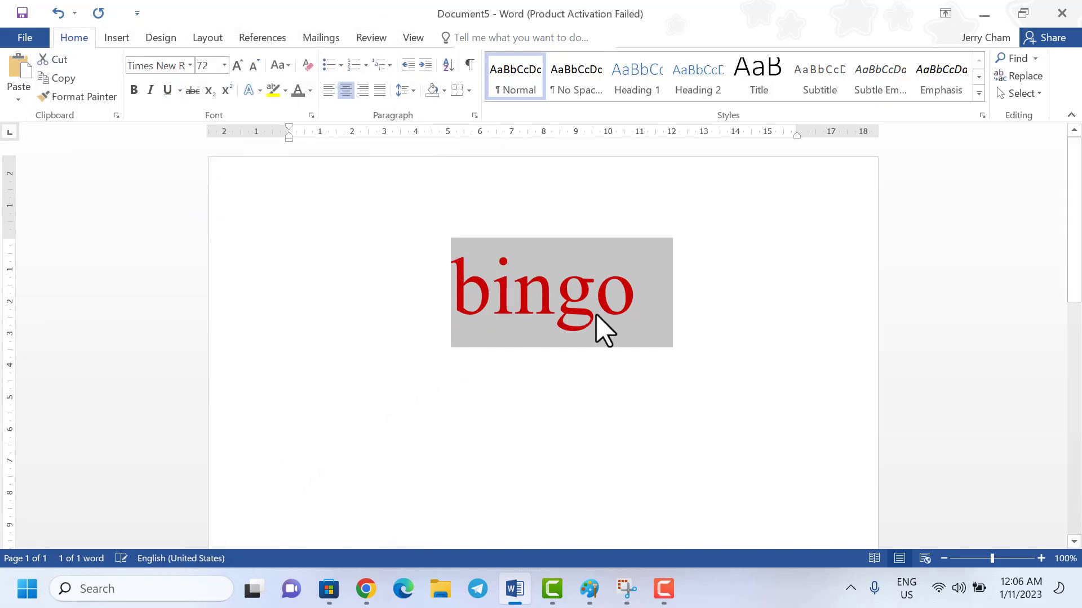
Set the font color of "bingo" to Automatic through the Font dialog.
left_click(312, 116)
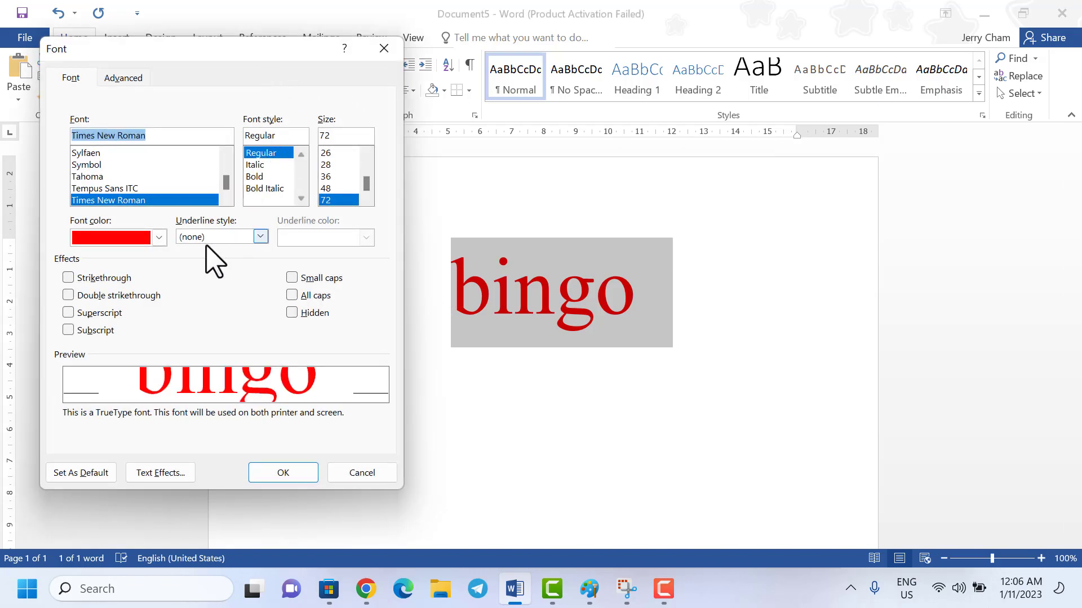
left_click(148, 241)
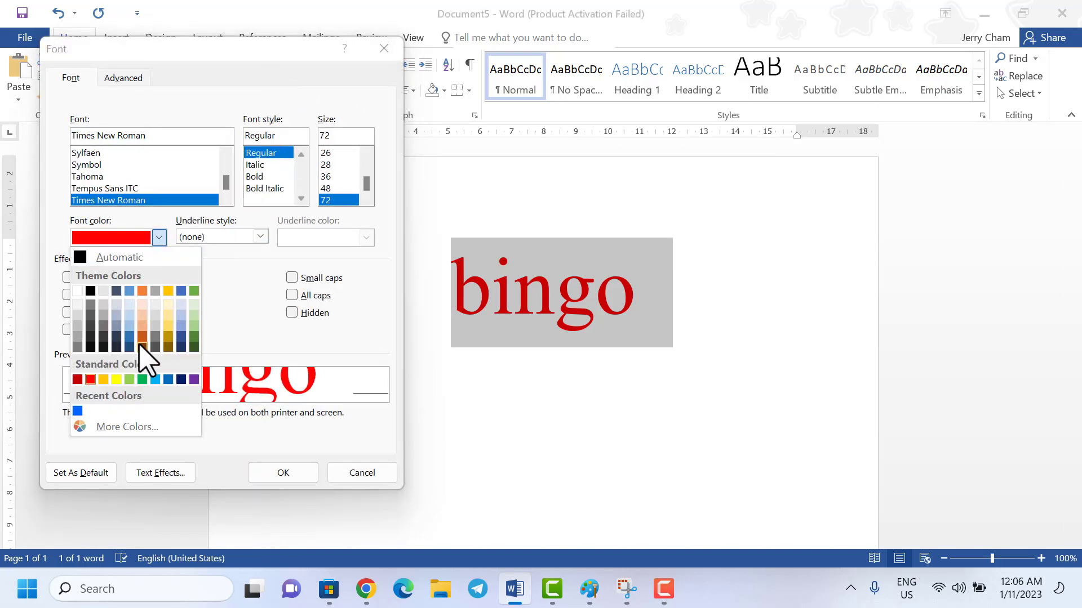
left_click(88, 261)
left_click(287, 472)
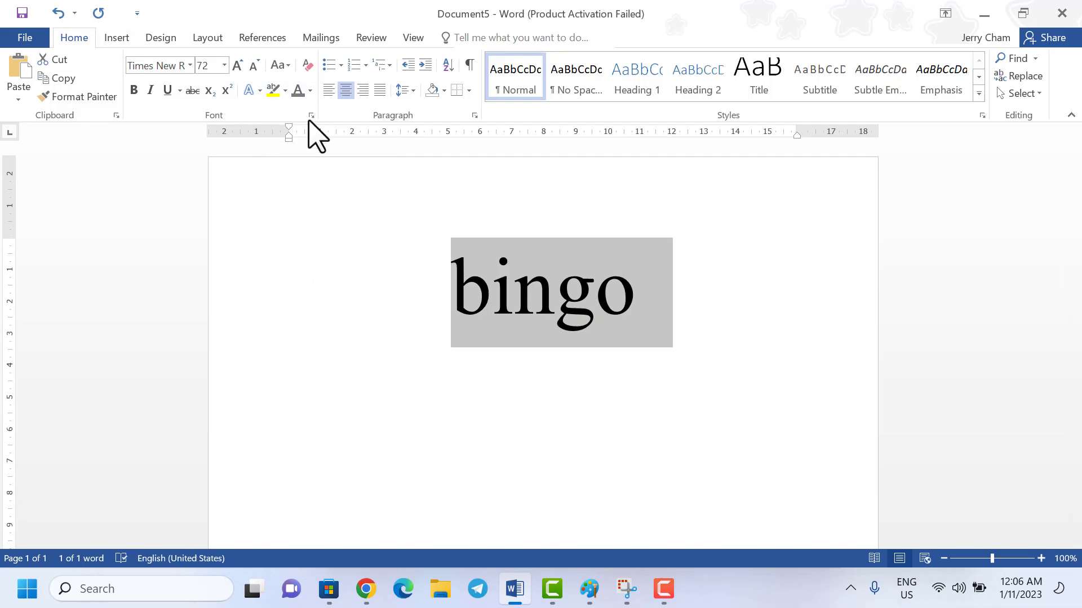
Apply the Strikethrough effect to "bingo" through the Font dialog.
left_click(311, 116)
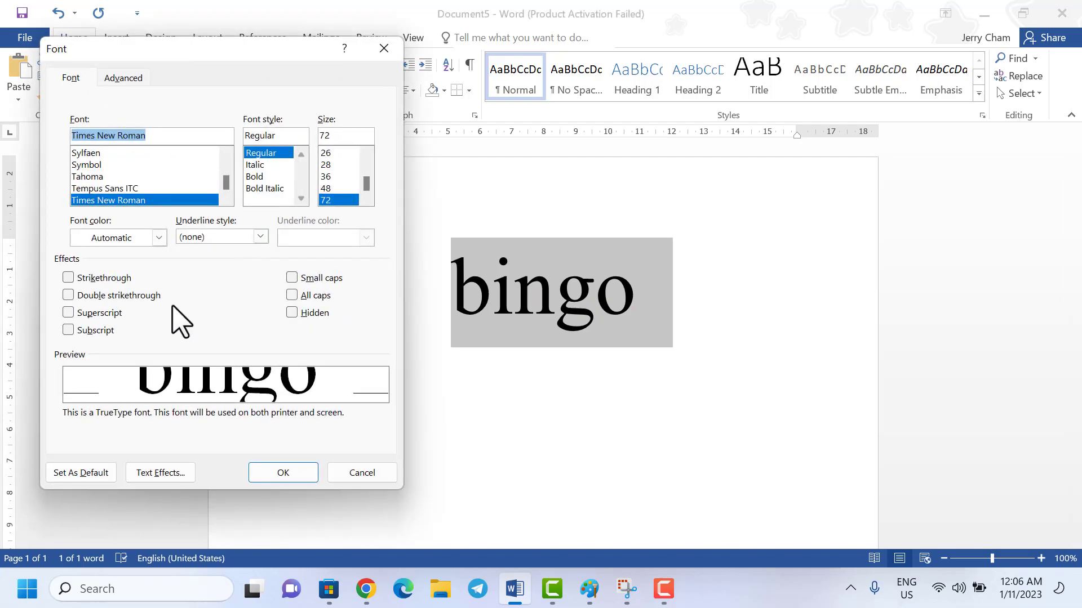
left_click(104, 278)
left_click(286, 470)
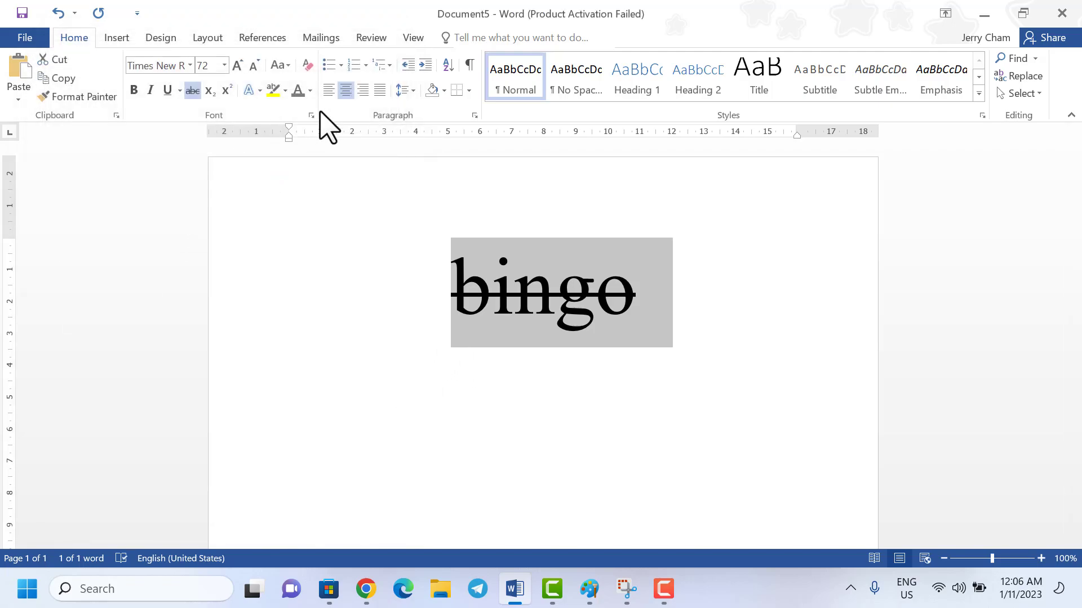
Change the effect on "bingo" to Double strikethrough through the Font dialog.
left_click(311, 116)
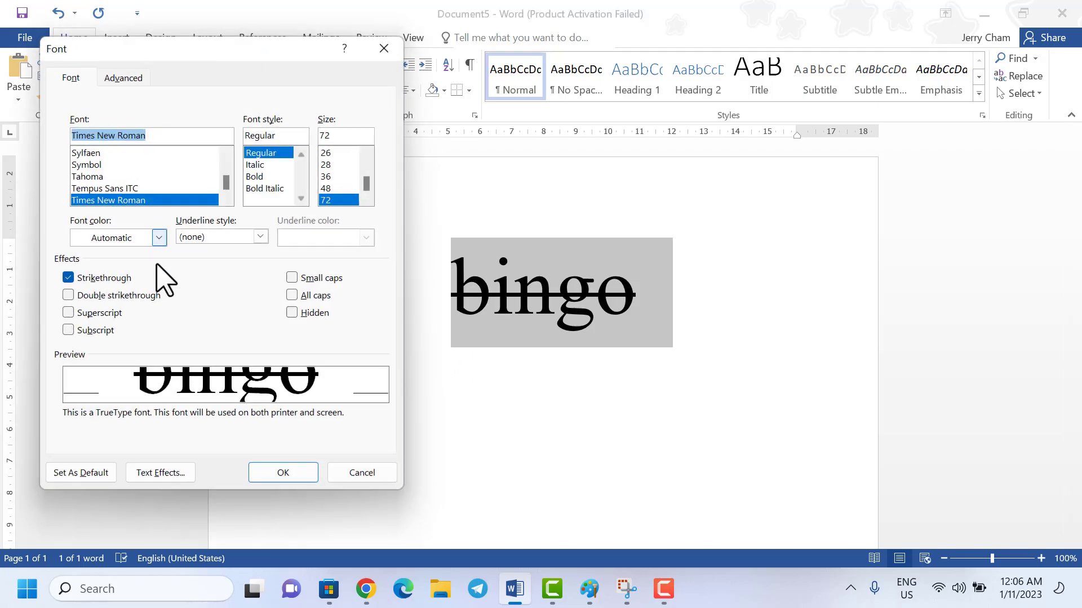
left_click(116, 296)
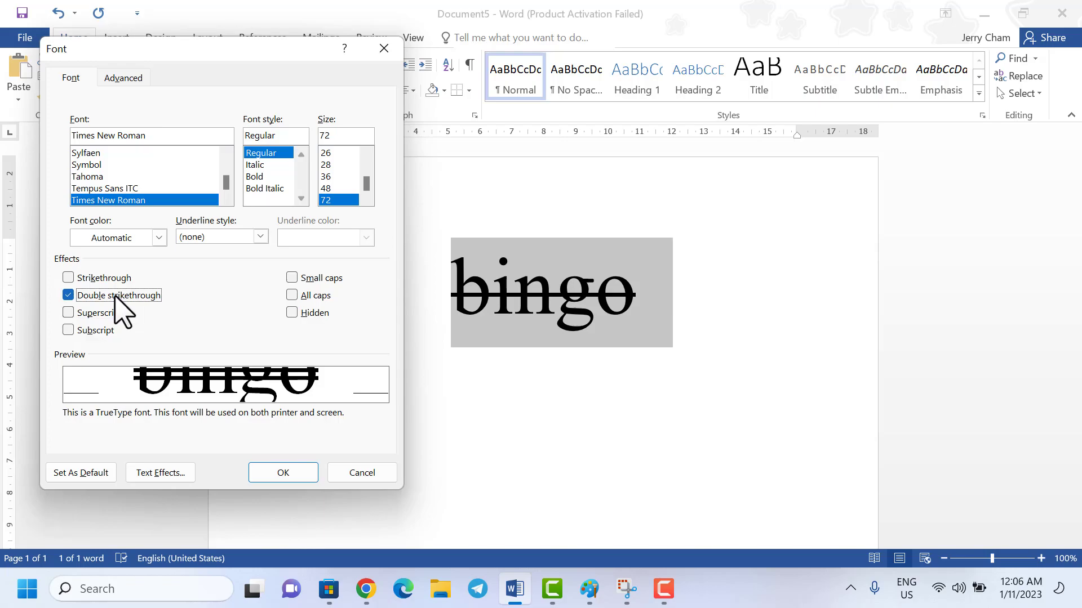
left_click(279, 473)
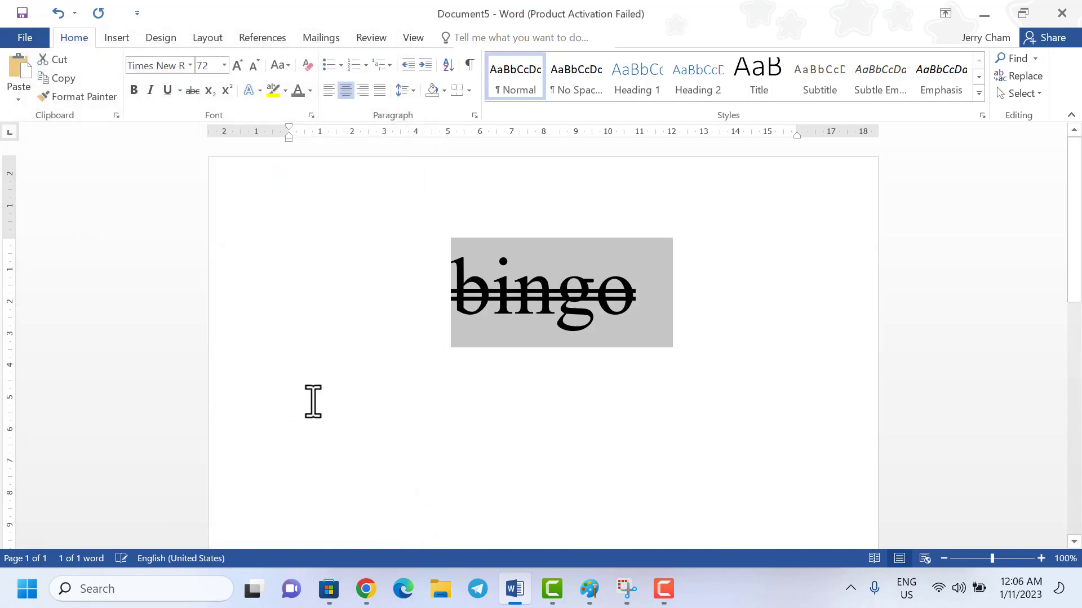
left_click(311, 116)
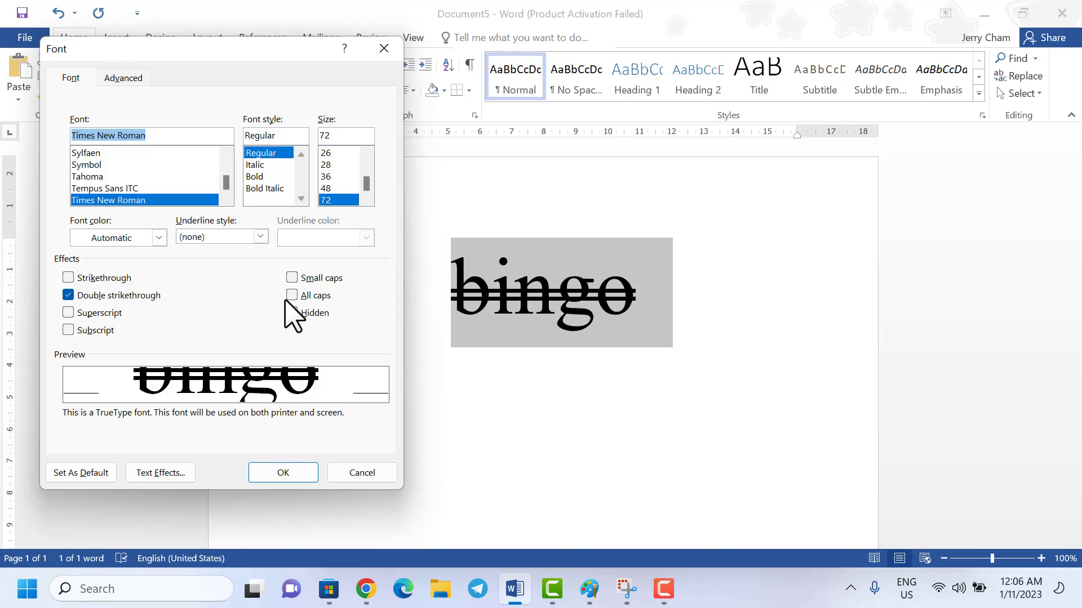
left_click(310, 474)
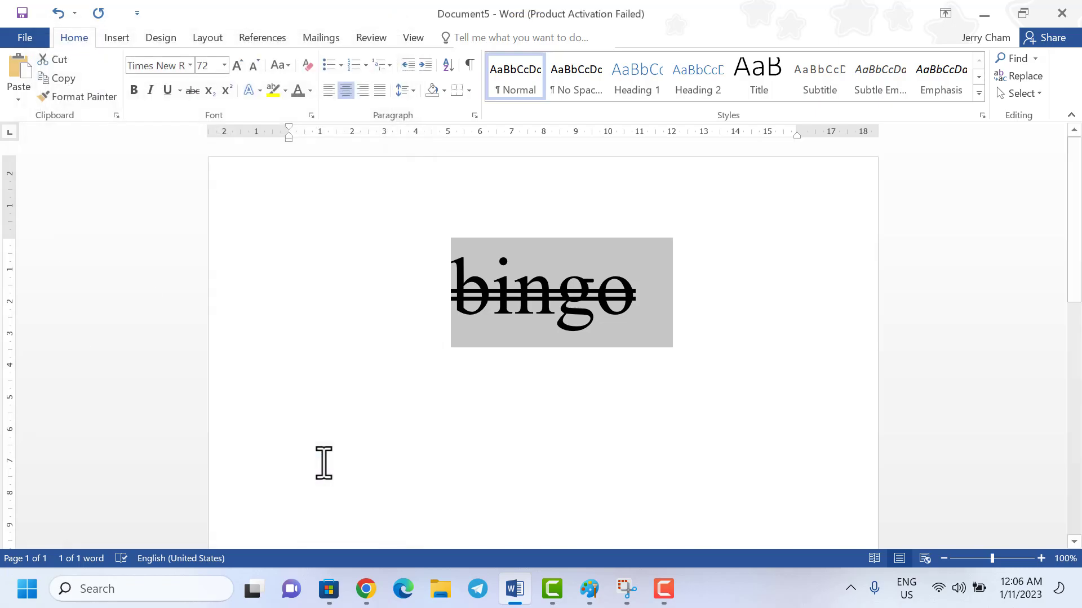
Add "cjdfjdhdf" directly after "bingo" and enter "dfjdfjfjdjfd" on a new line below.
left_click(701, 293)
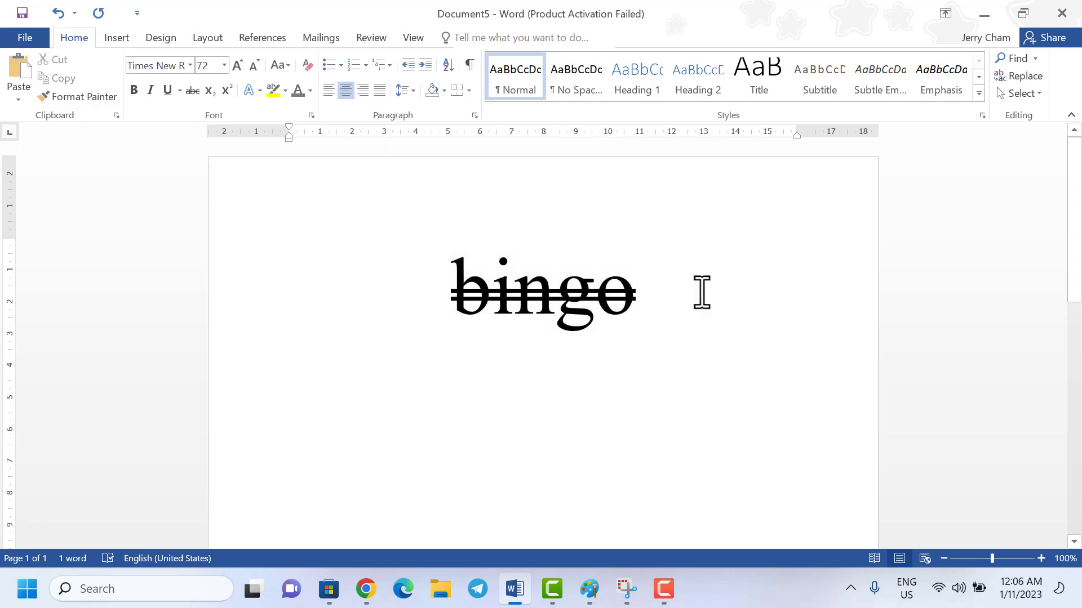
type("ecjdfjdhdf")
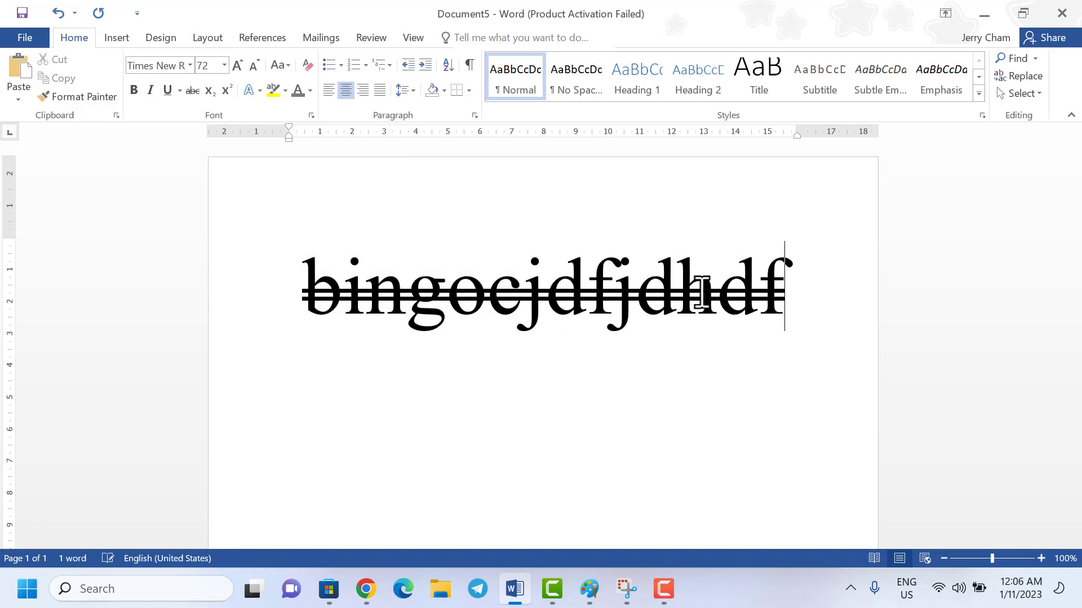
key("Return")
type("dfjdfj")
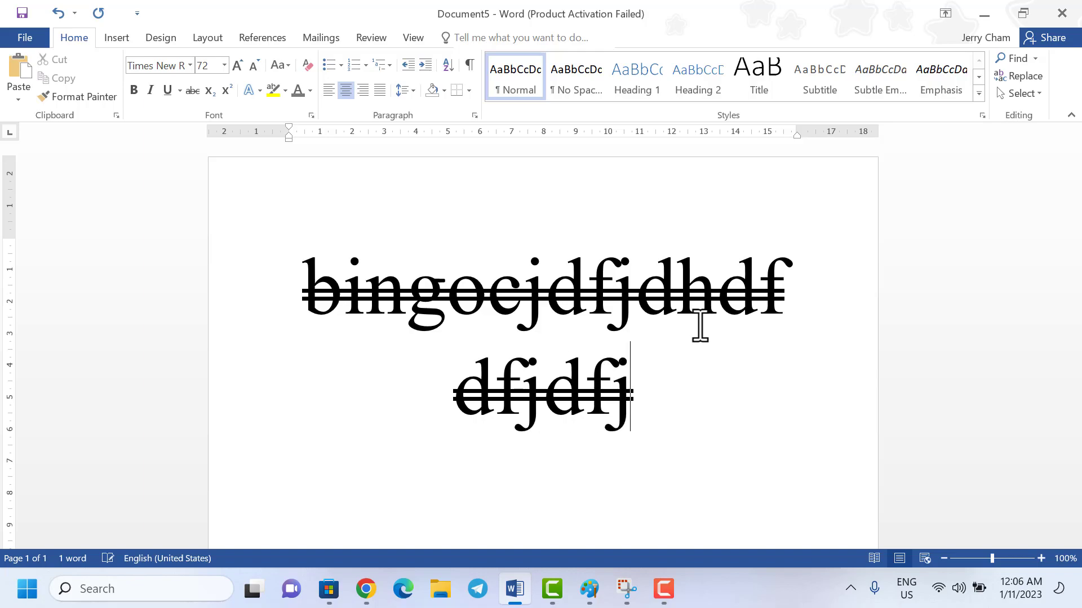
type("fjdjfd")
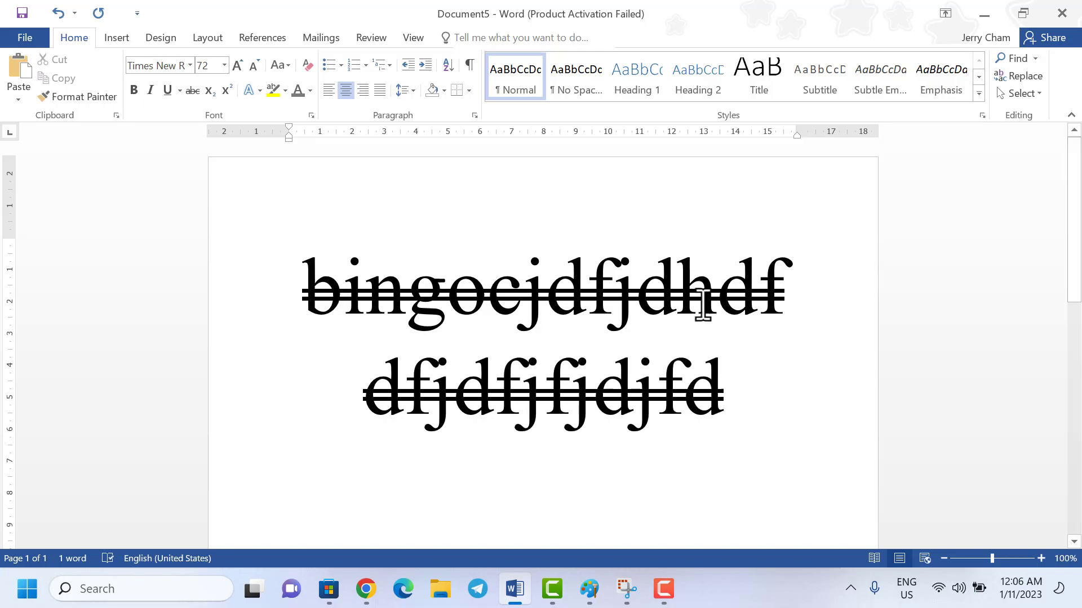
Turn off Double strikethrough at the end of the second line through the Font dialog and continue with "dfdfdfdfdfdfdfdf".
left_click_drag(758, 393, 448, 291)
left_click(735, 378)
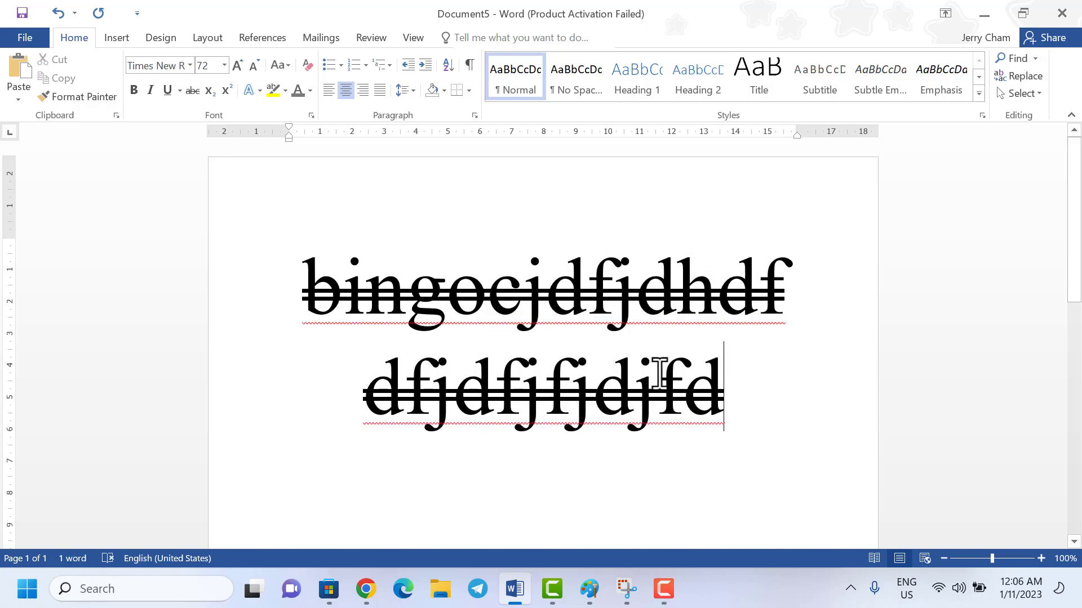
left_click(311, 116)
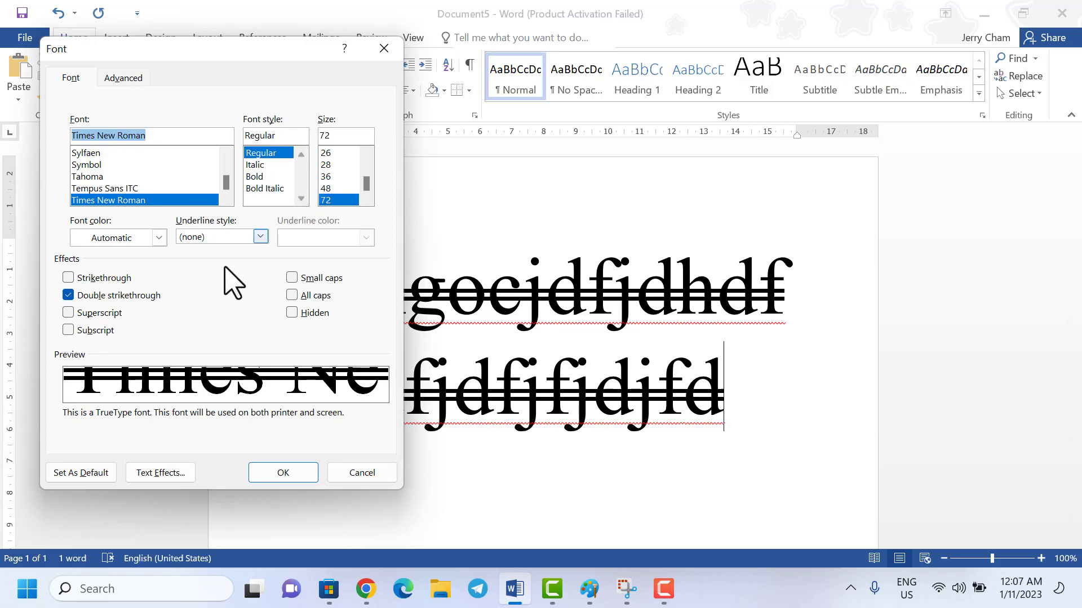
left_click(102, 297)
left_click(283, 474)
type("dfdfdfdfdfdfdfdf")
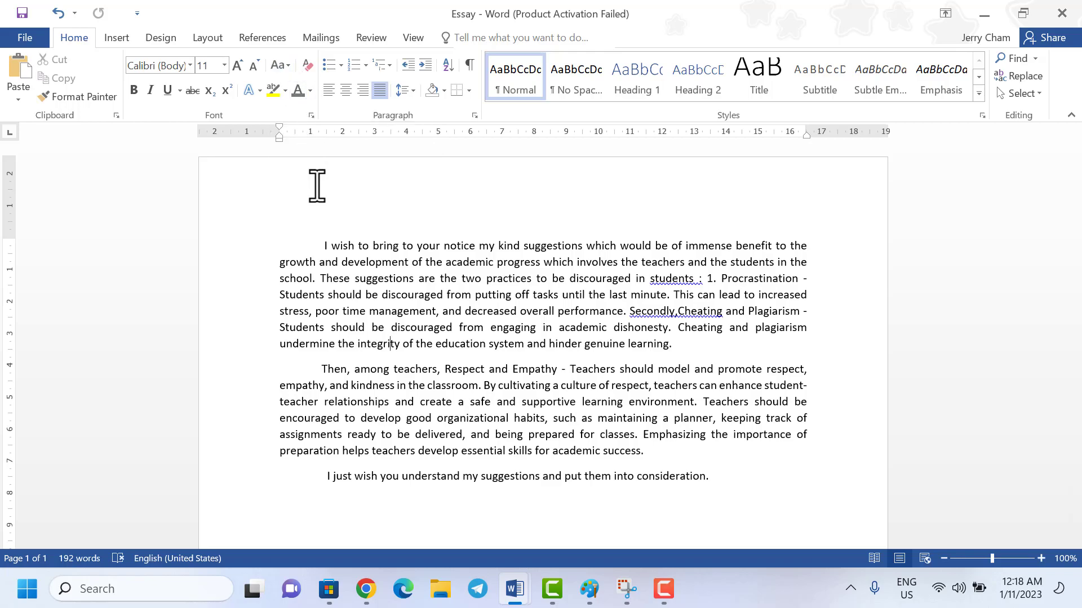
Select all three paragraphs of the Essay document and change their case to UPPERCASE.
left_click_drag(324, 248, 724, 475)
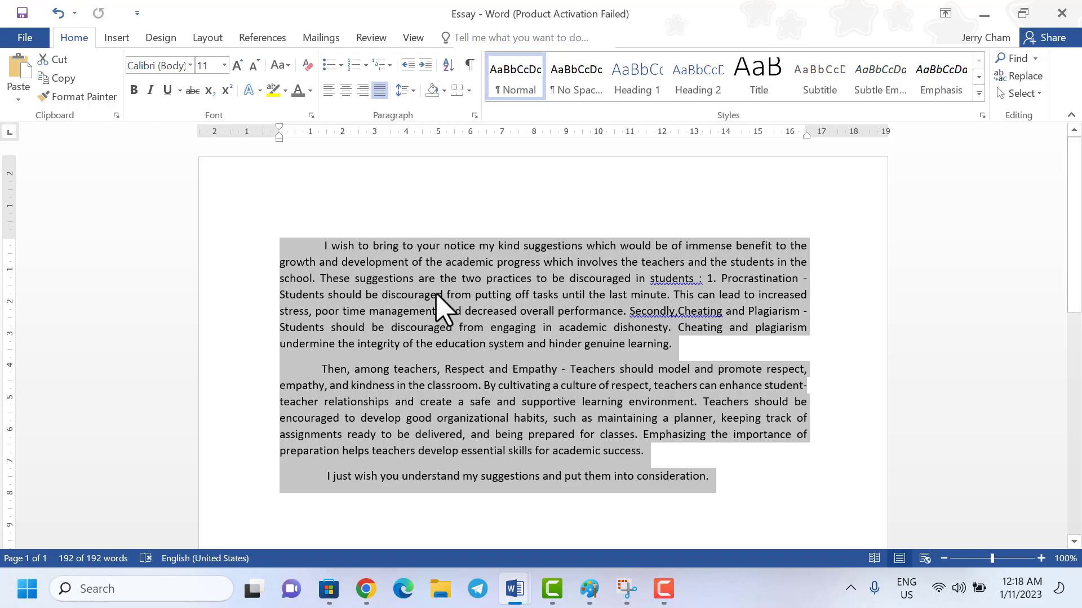
left_click(285, 66)
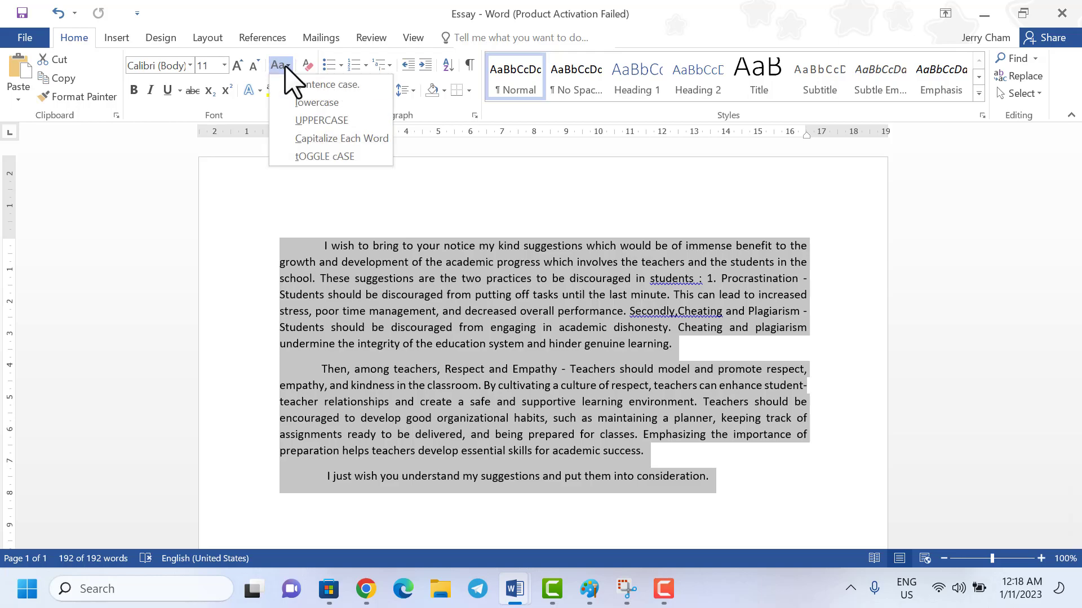
left_click(321, 121)
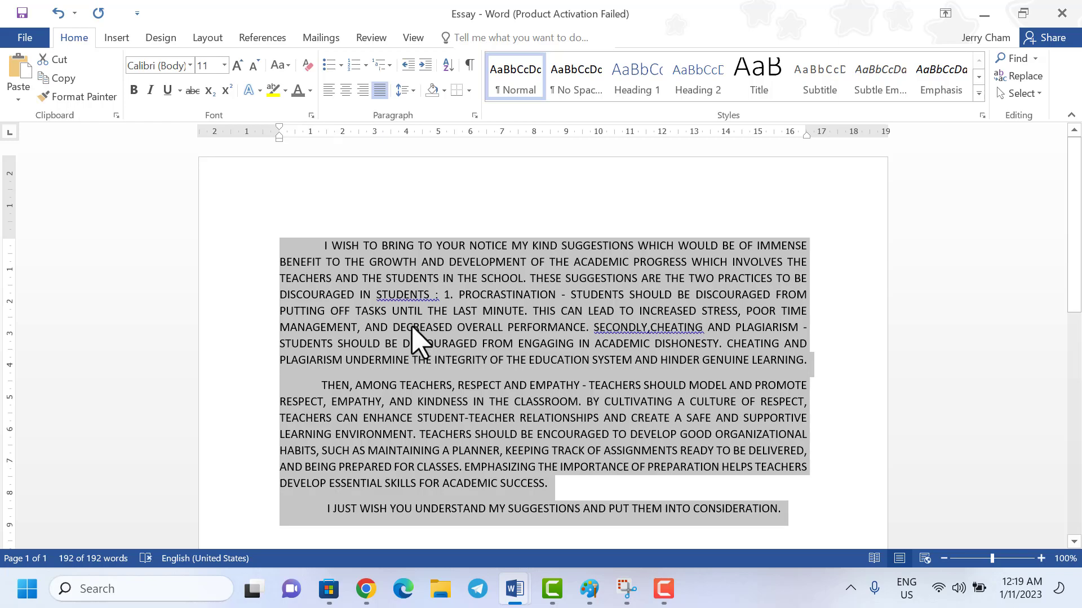
Change the case of the selected essay text to lowercase, followed by Capitalize Each Word.
scroll(417, 324, "down", 1)
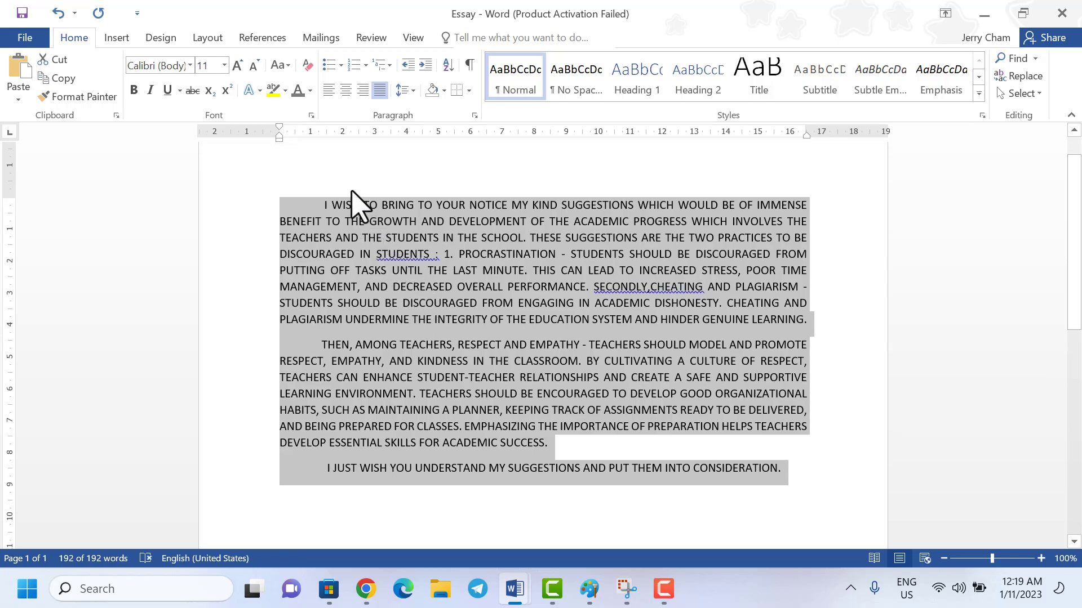
left_click(278, 62)
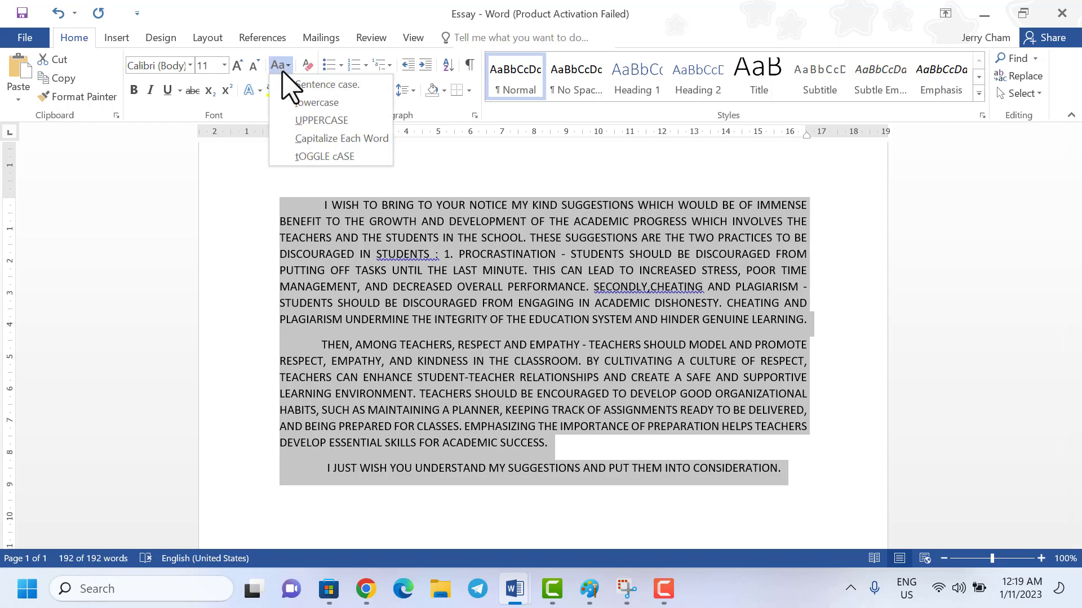
left_click(332, 104)
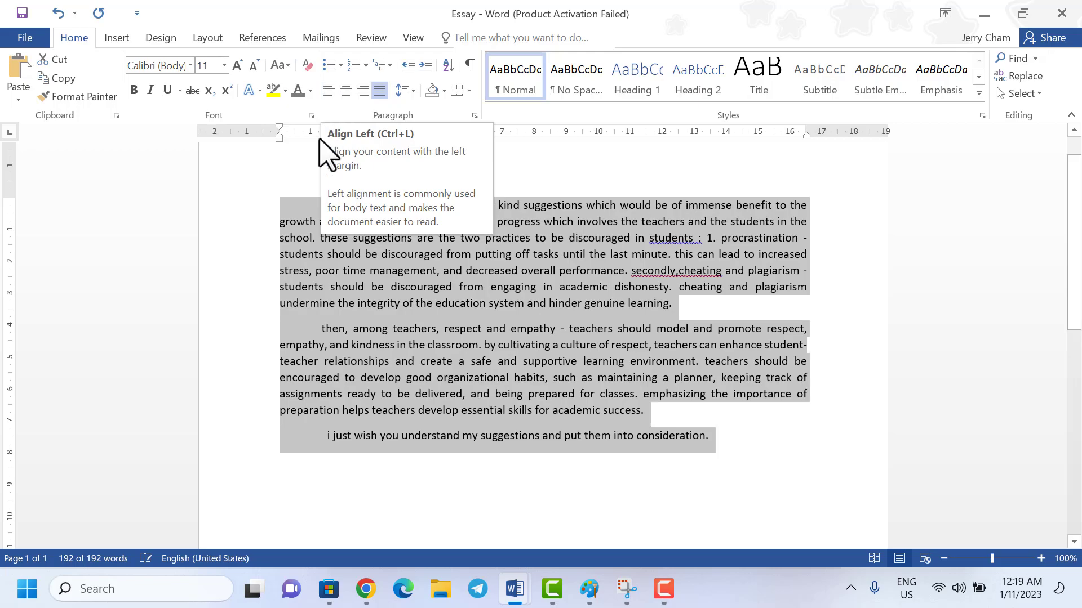
left_click(281, 66)
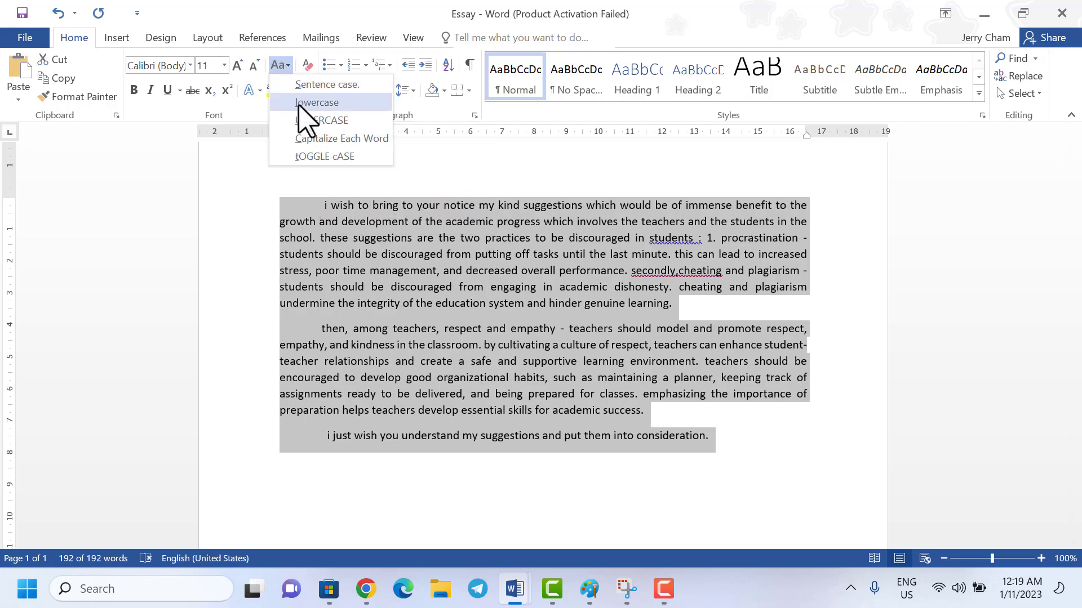
left_click(319, 142)
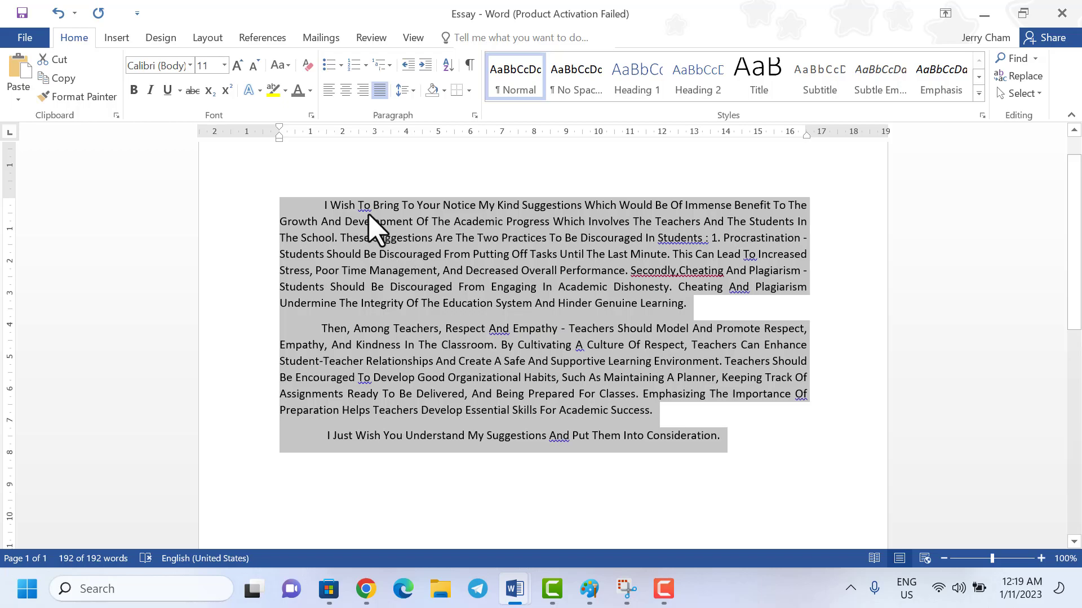
Change the case of the selected essay text to UPPERCASE, followed by lowercase.
left_click(285, 67)
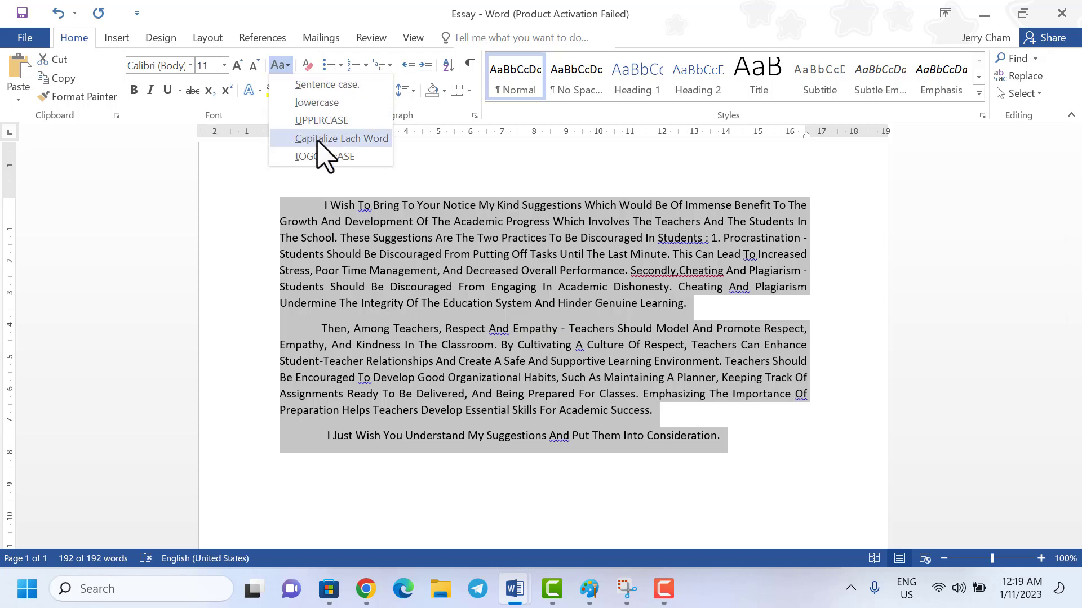
left_click(325, 122)
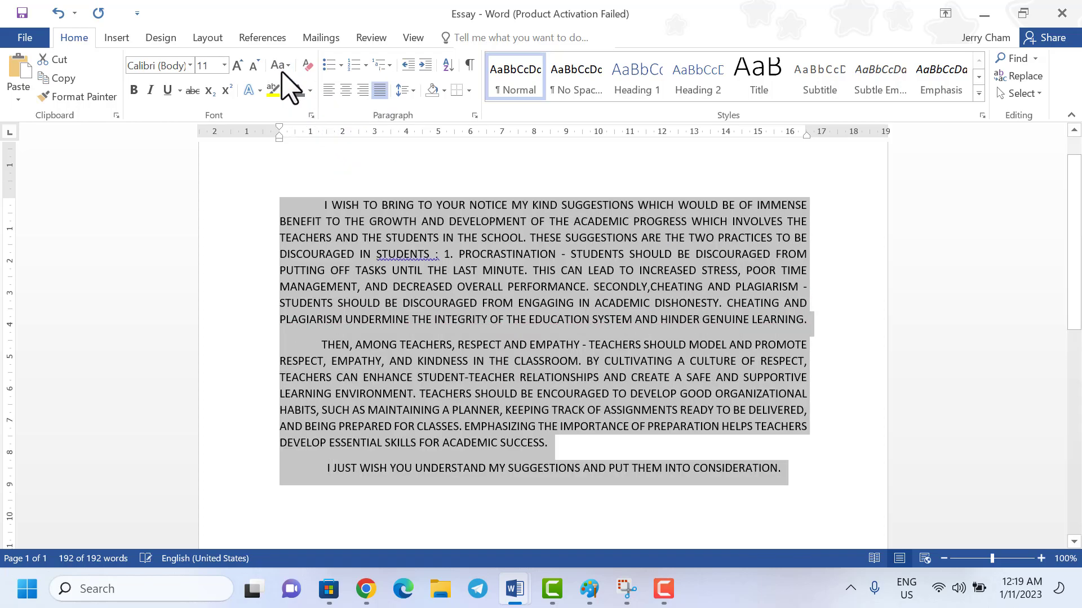
left_click(284, 66)
left_click(315, 121)
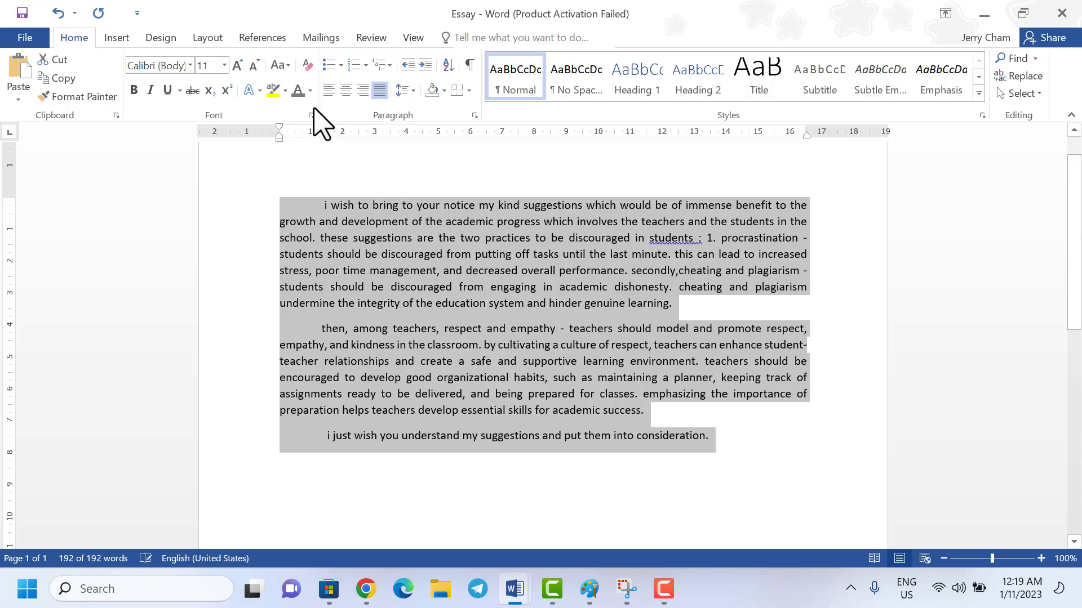
Apply Capitalize Each Word to the selected essay text, followed by Sentence case, and deselect the text.
left_click(283, 66)
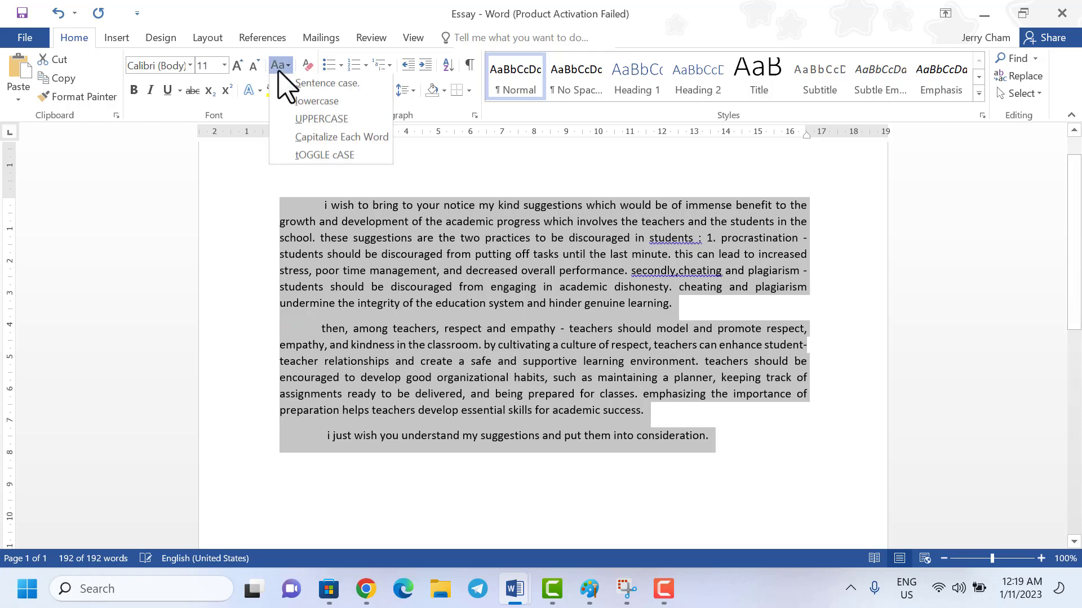
left_click(316, 139)
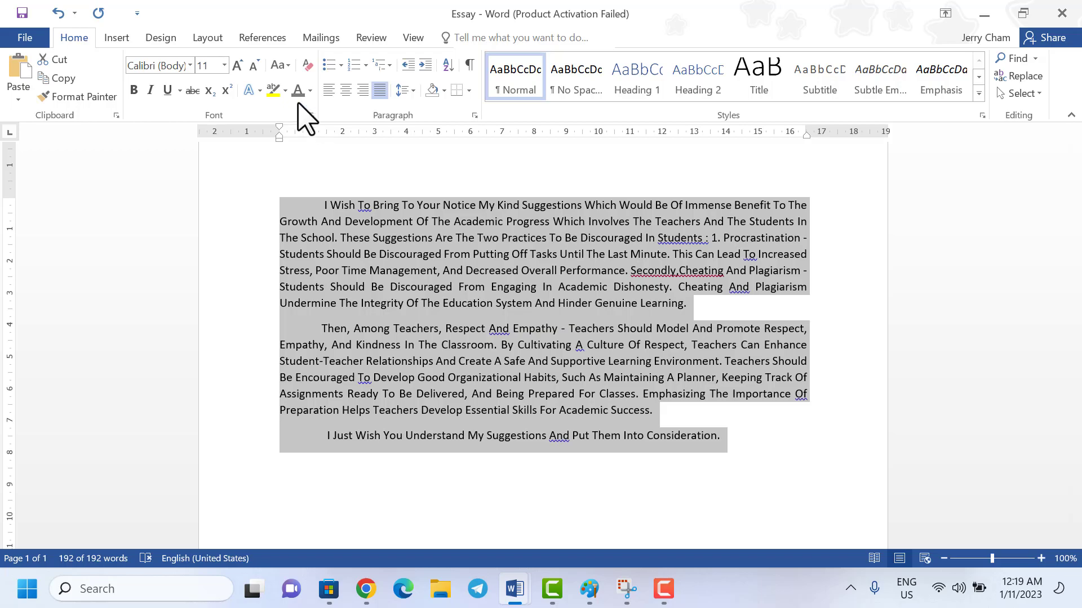
left_click(280, 67)
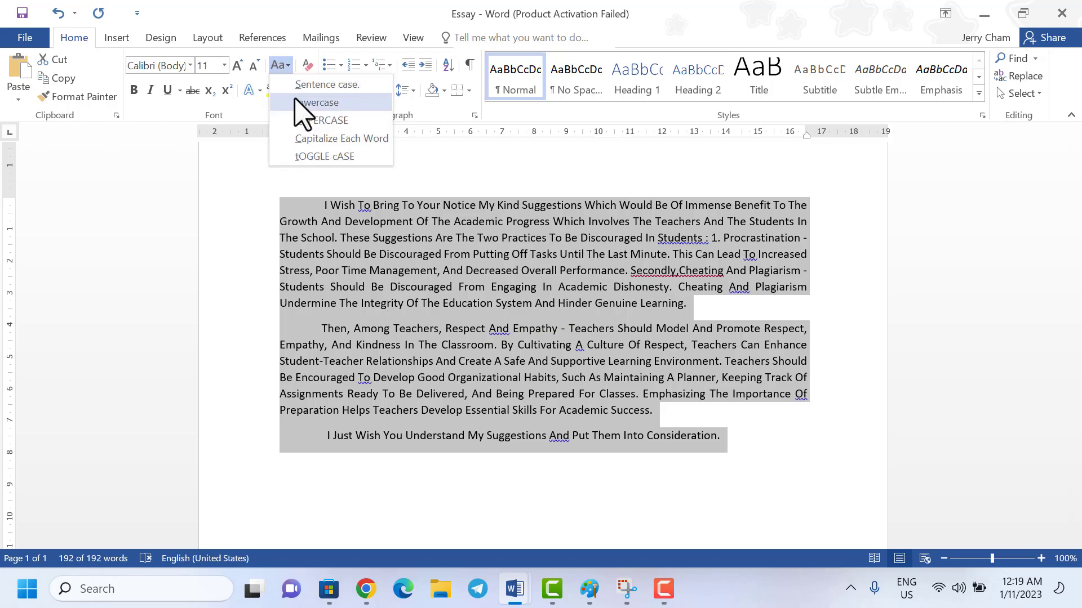
left_click(318, 86)
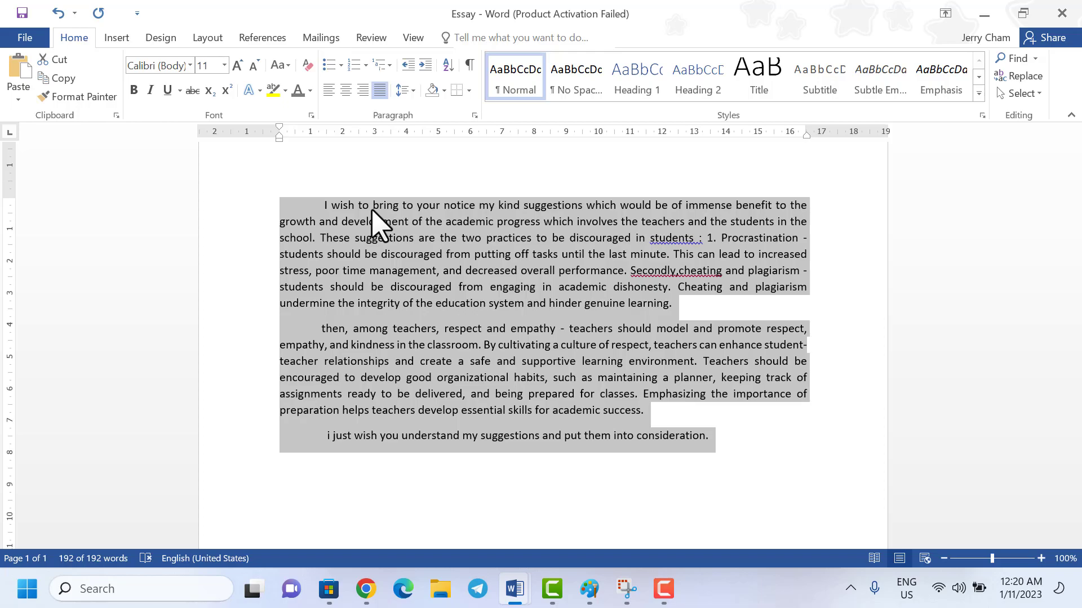
left_click(394, 309)
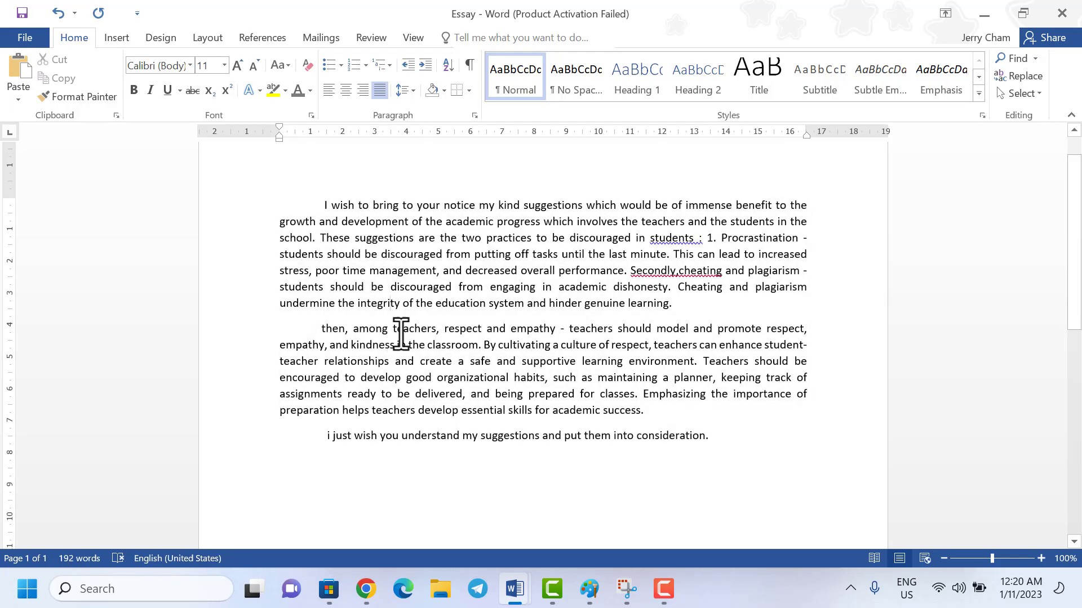
Apply Capitalize Each Word to the word "teachers" after "then, among" in the second paragraph.
left_click(411, 328)
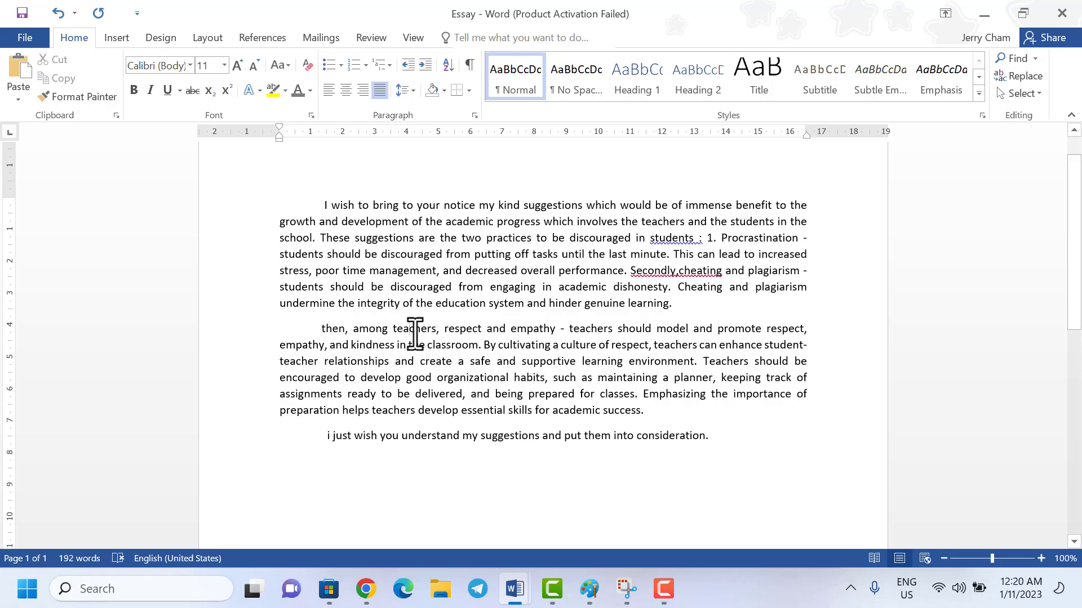
double_click(415, 329)
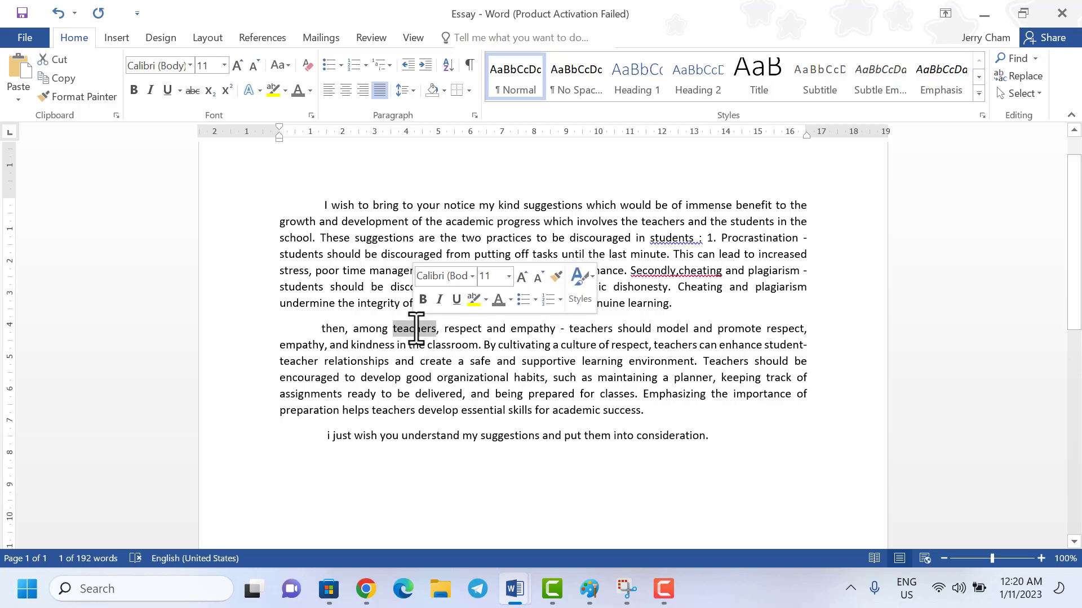
left_click(287, 65)
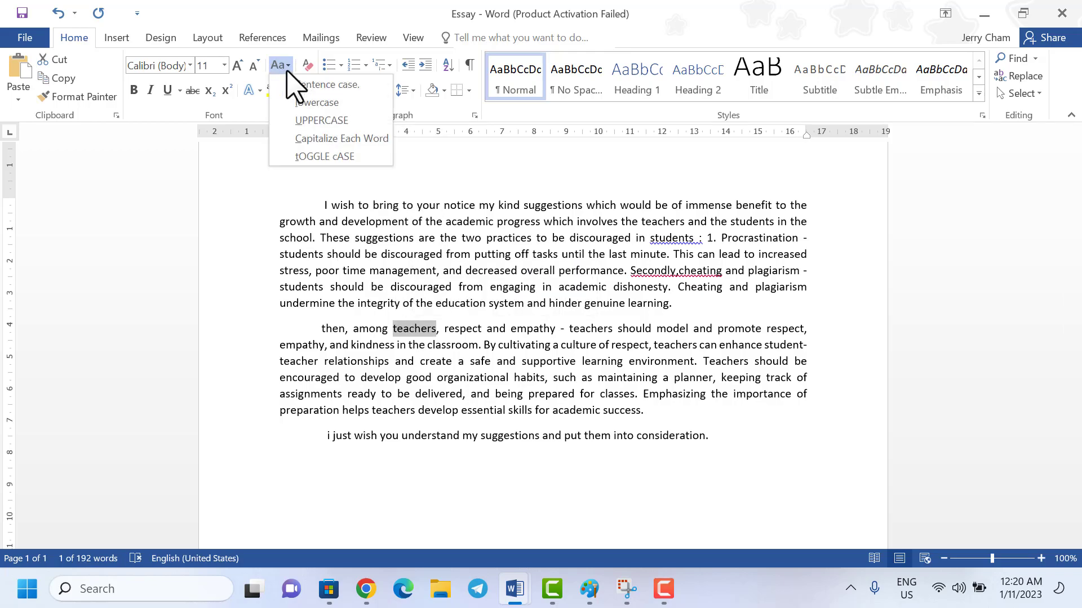
left_click(324, 139)
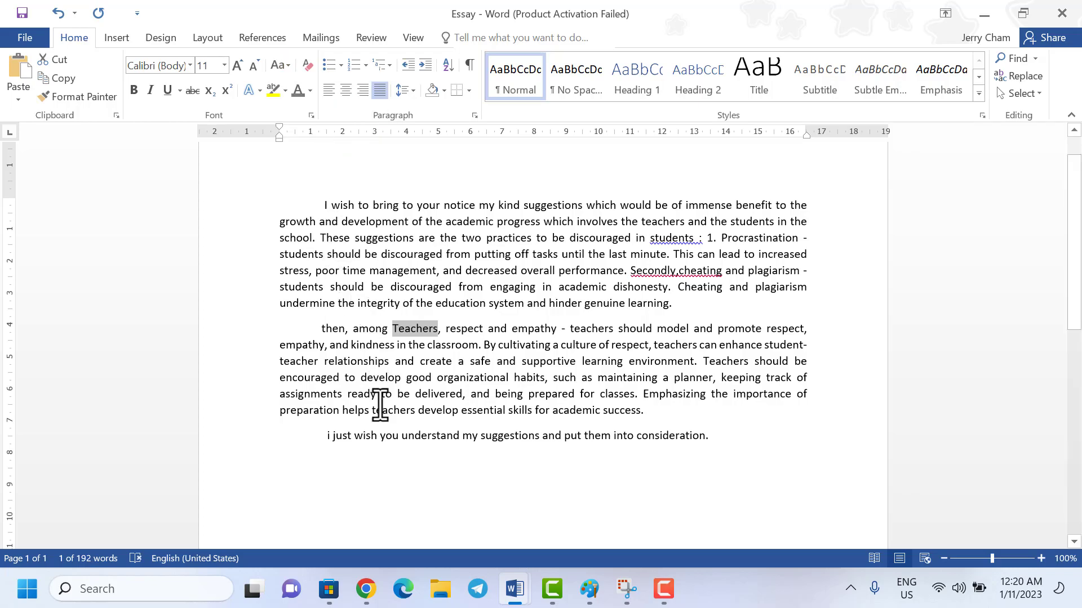
Capitalize the first letter of "then" at the start of the second paragraph with Change Case.
left_click(332, 328)
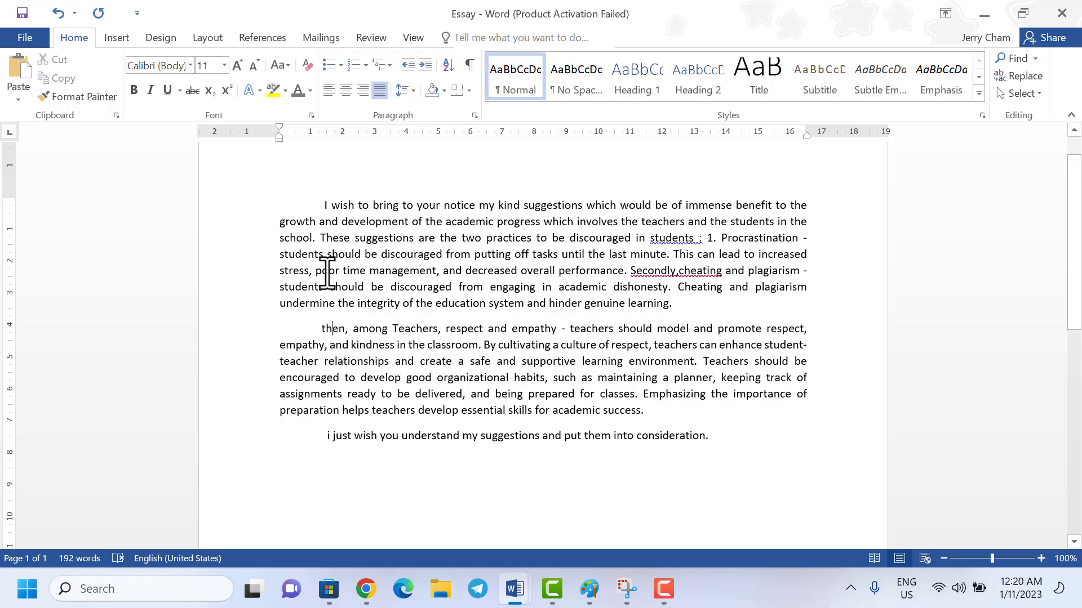
left_click(280, 65)
left_click(318, 155)
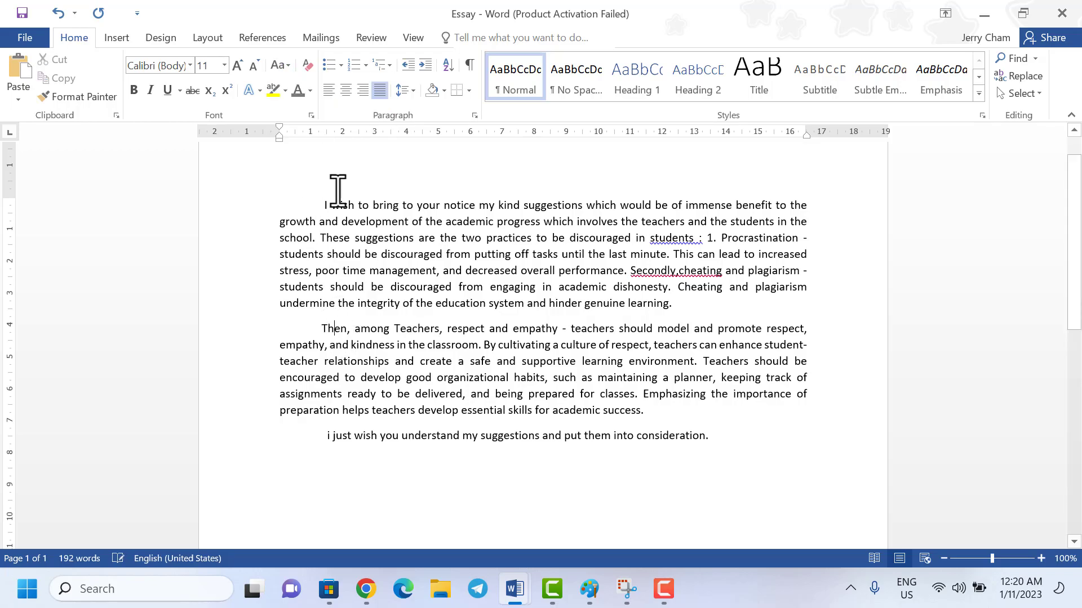
Apply Capitalize Each Word to the word "teachers" after "respect and empathy -" in the second paragraph.
left_click(595, 330)
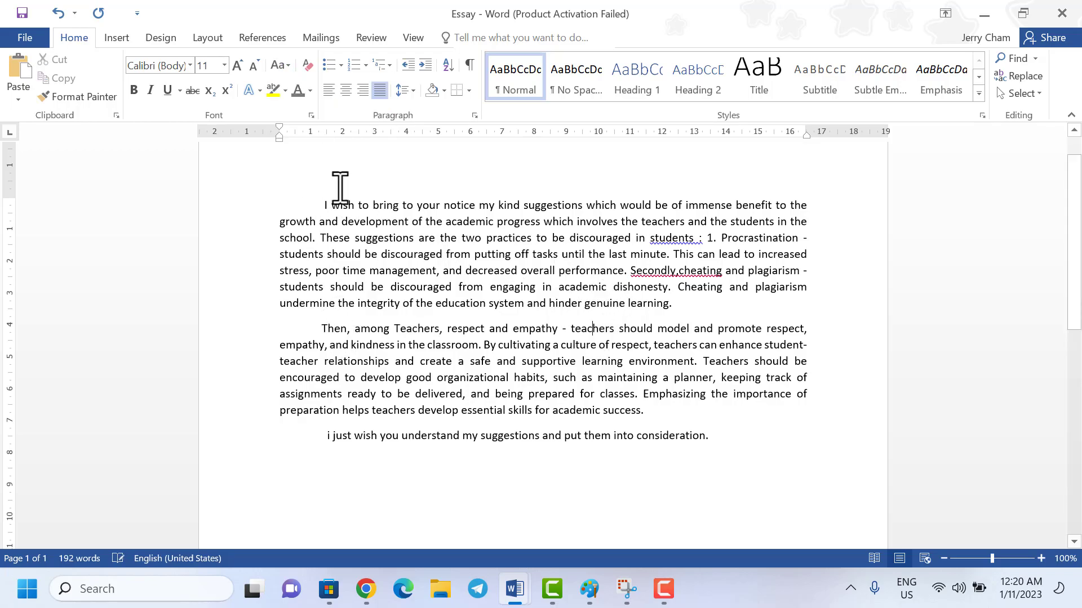
left_click(280, 66)
left_click(310, 137)
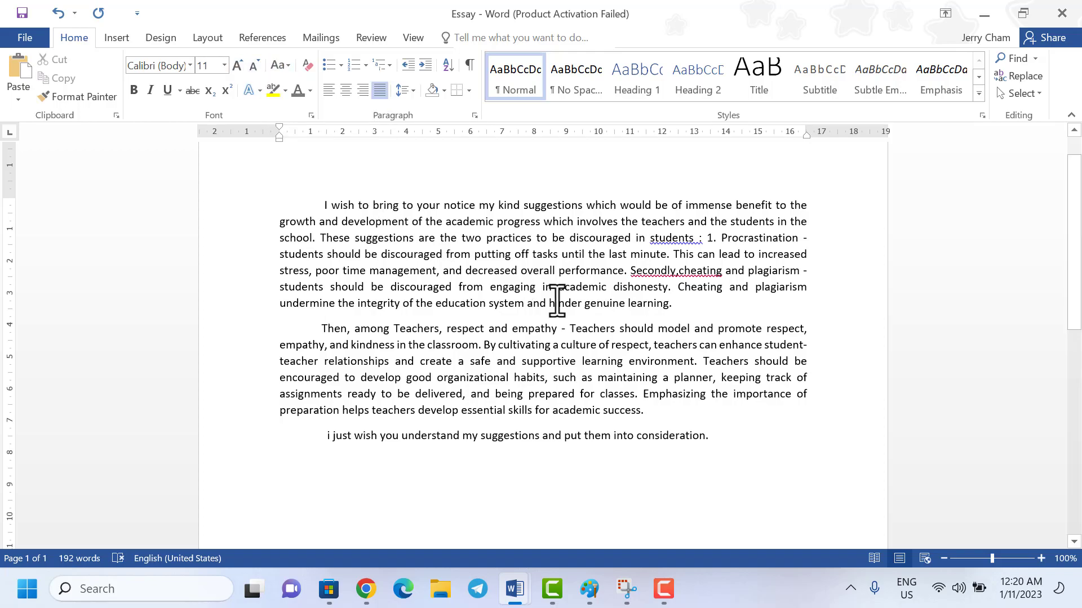
Select all three paragraphs of the essay and change their case to Capitalize Each Word.
left_click(714, 435)
left_click(307, 206, "shift")
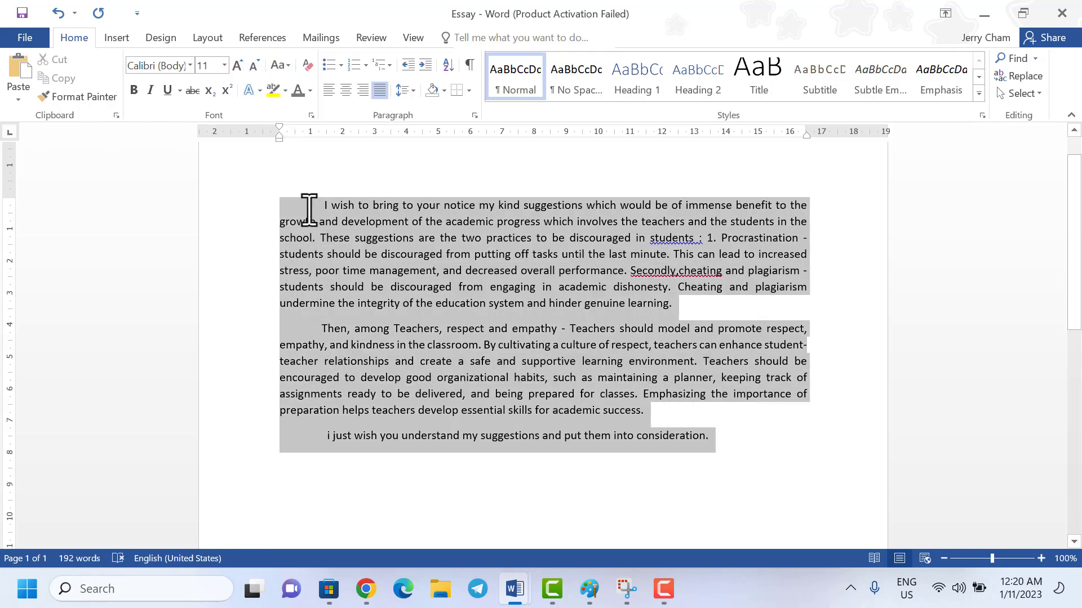
left_click(288, 65)
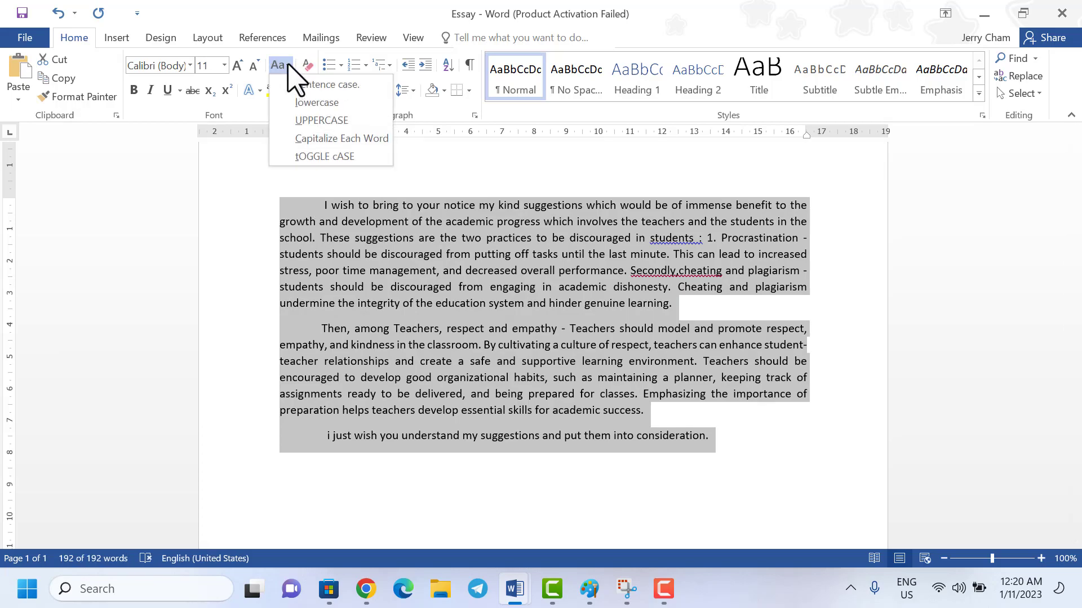
left_click(318, 140)
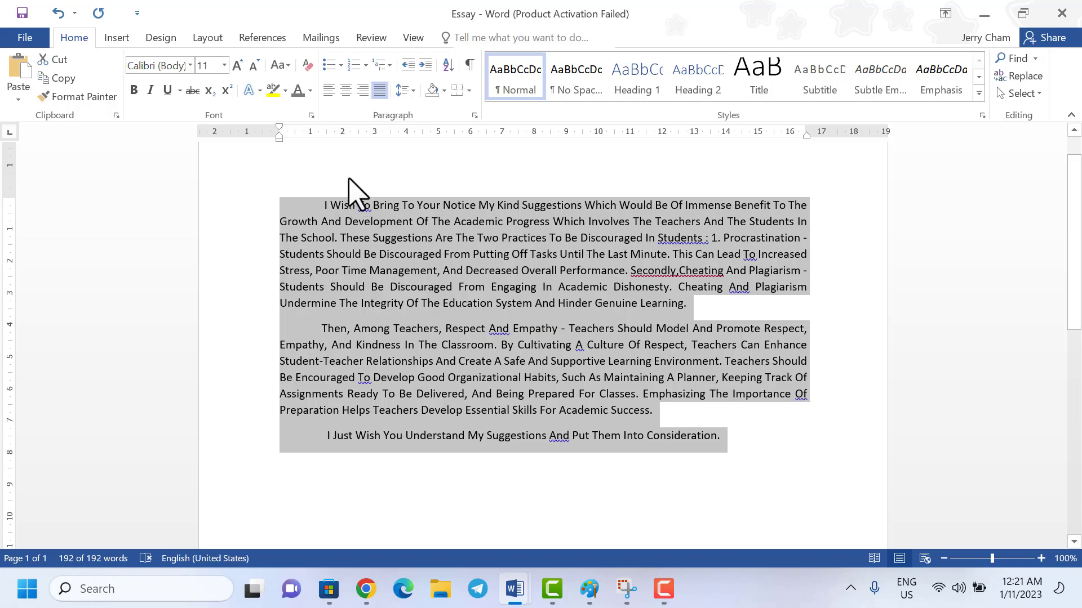
Apply tOGGLE cASE to the selected essay text twice in a row.
left_click(284, 66)
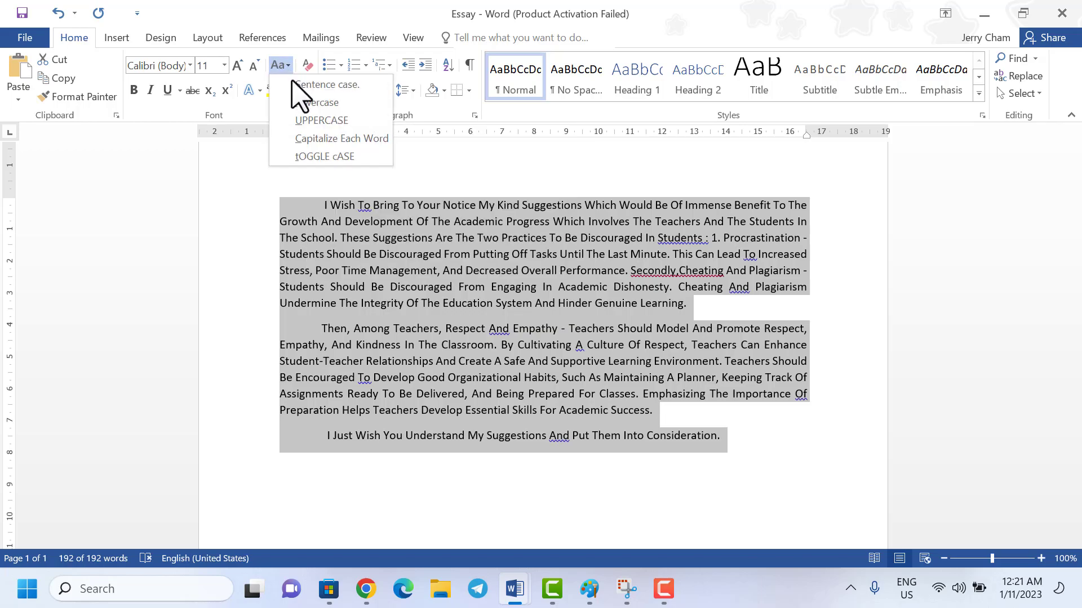
left_click(324, 156)
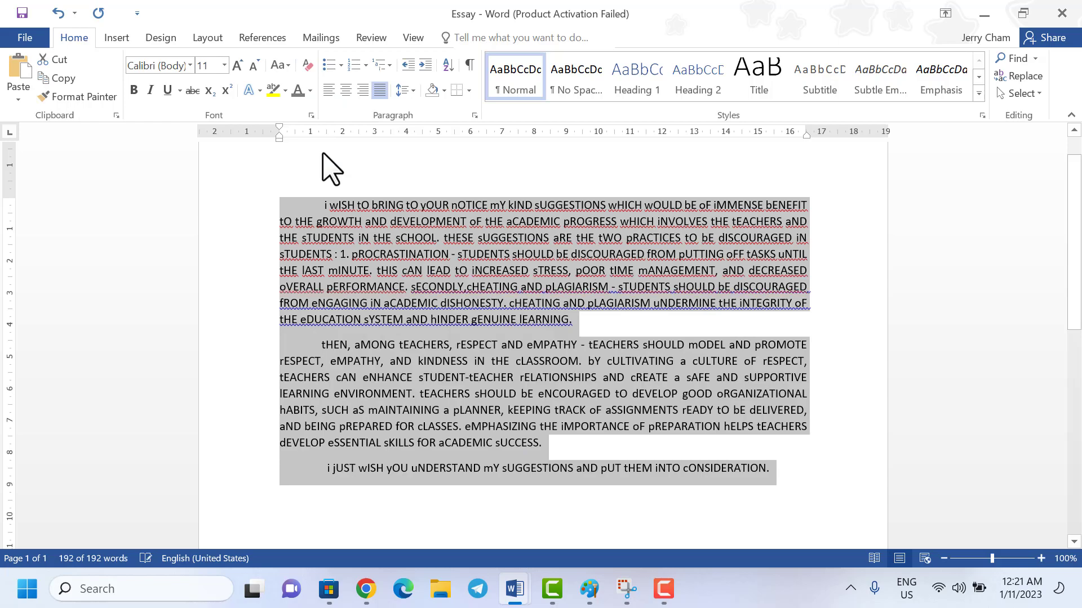
left_click(281, 67)
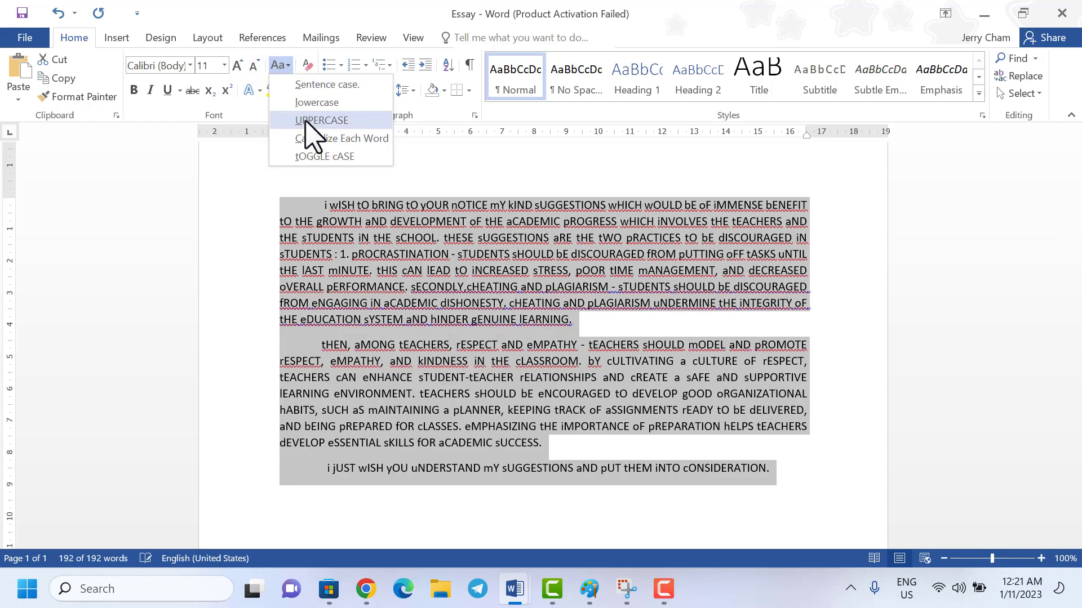
left_click(320, 158)
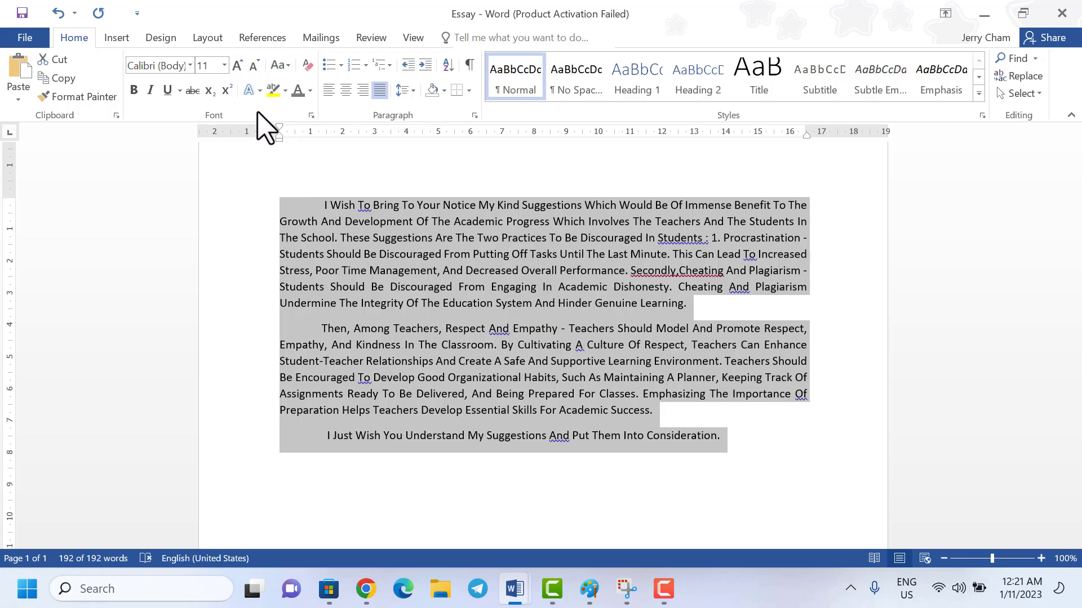
Apply the blue shadowed text effect preset to the whole essay, followed by the black preset with a blue shadow.
left_click(250, 90)
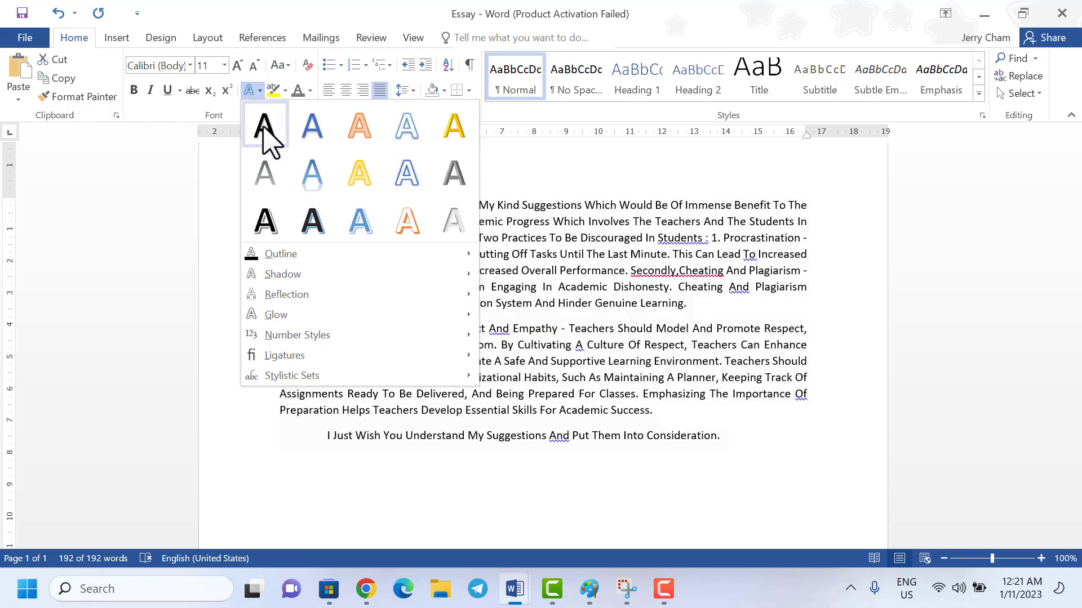
left_click(359, 220)
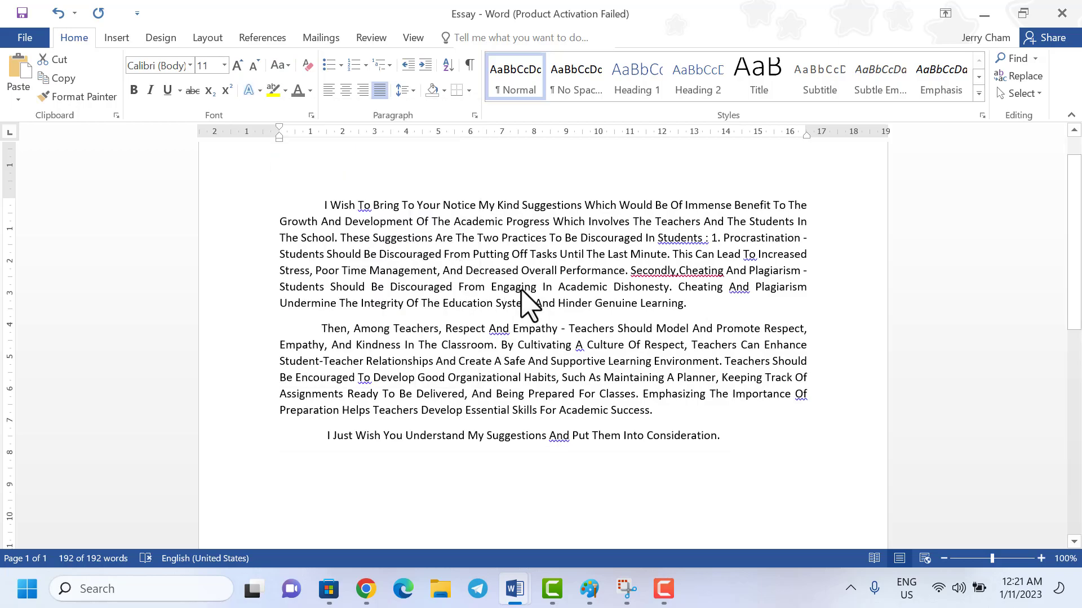
left_click_drag(768, 478, 305, 210)
left_click(251, 90)
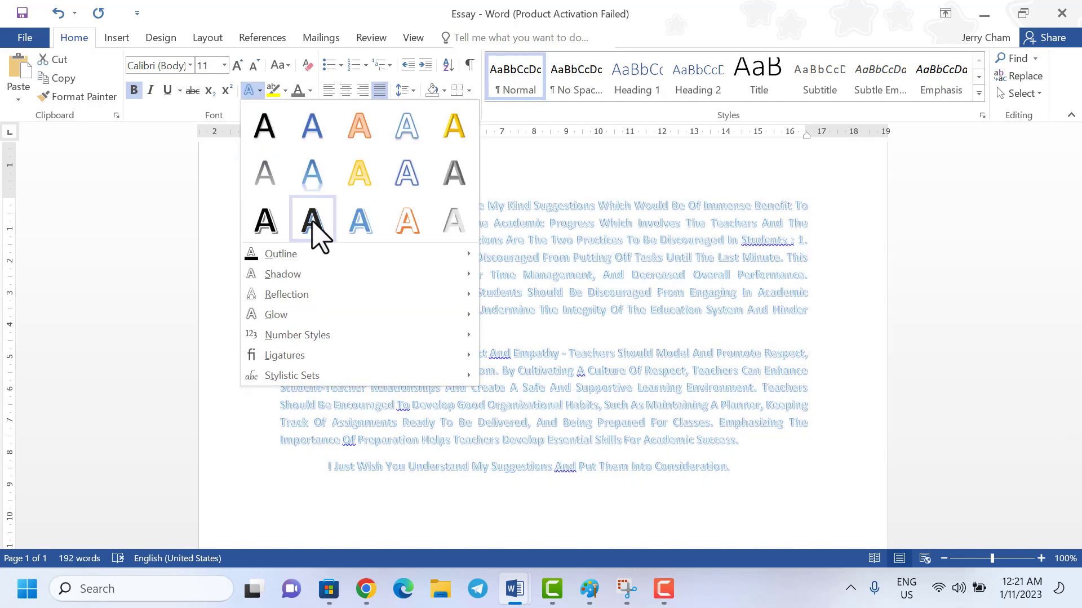
left_click(313, 226)
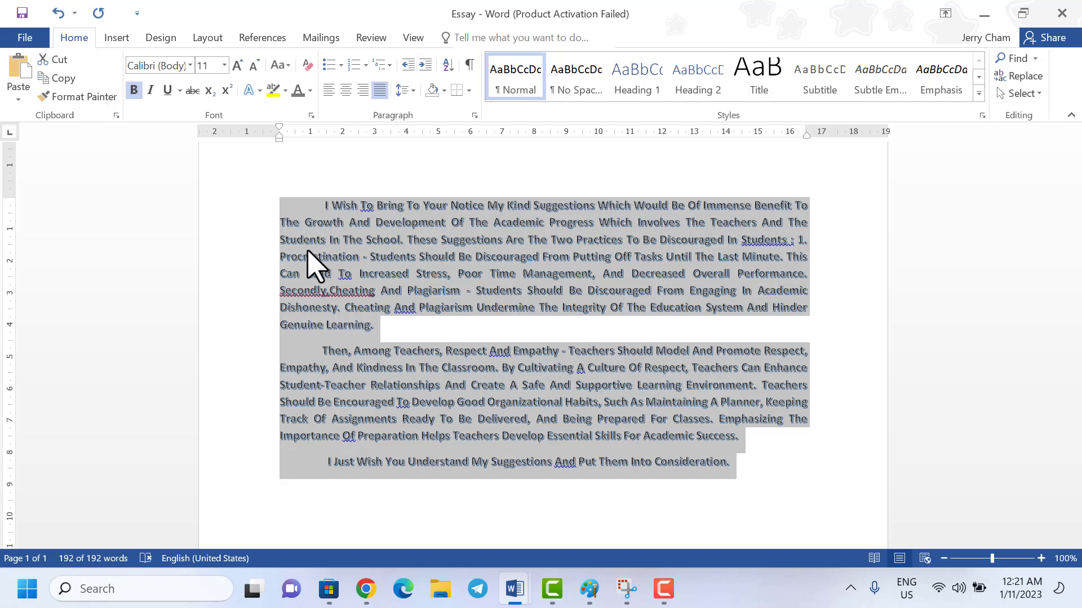
Clear all formatting from the selected essay text and set its font to Times New Roman.
left_click(305, 68)
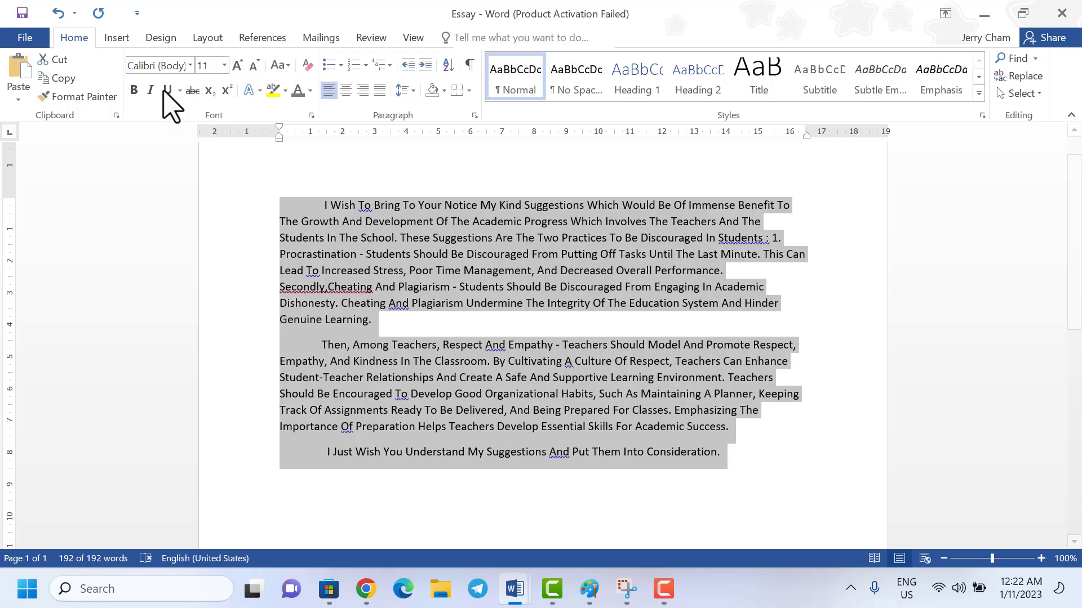
left_click(160, 67)
type("Times New R")
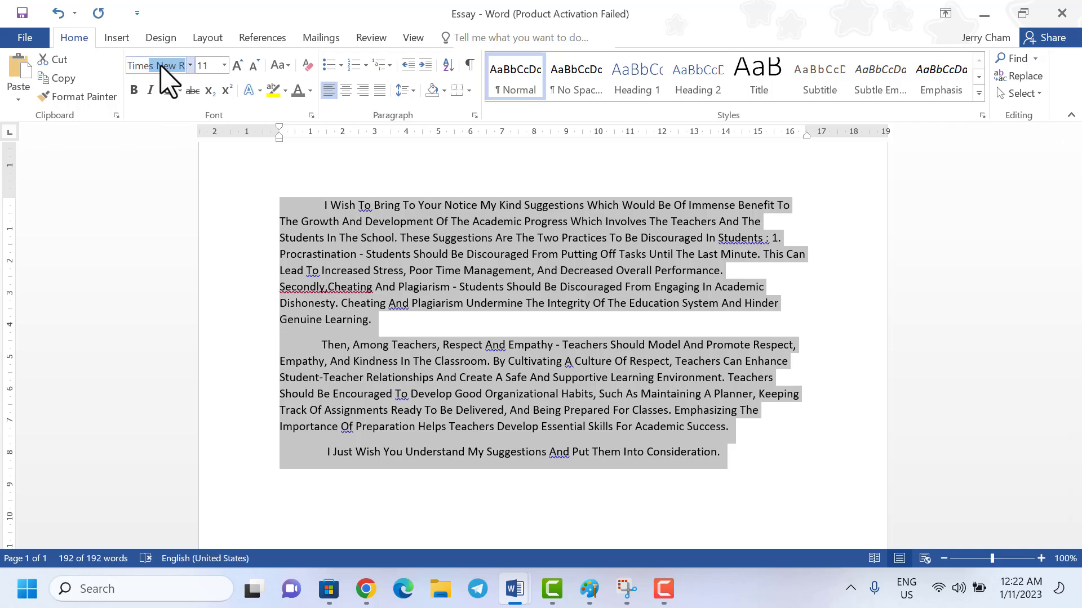
key("Return")
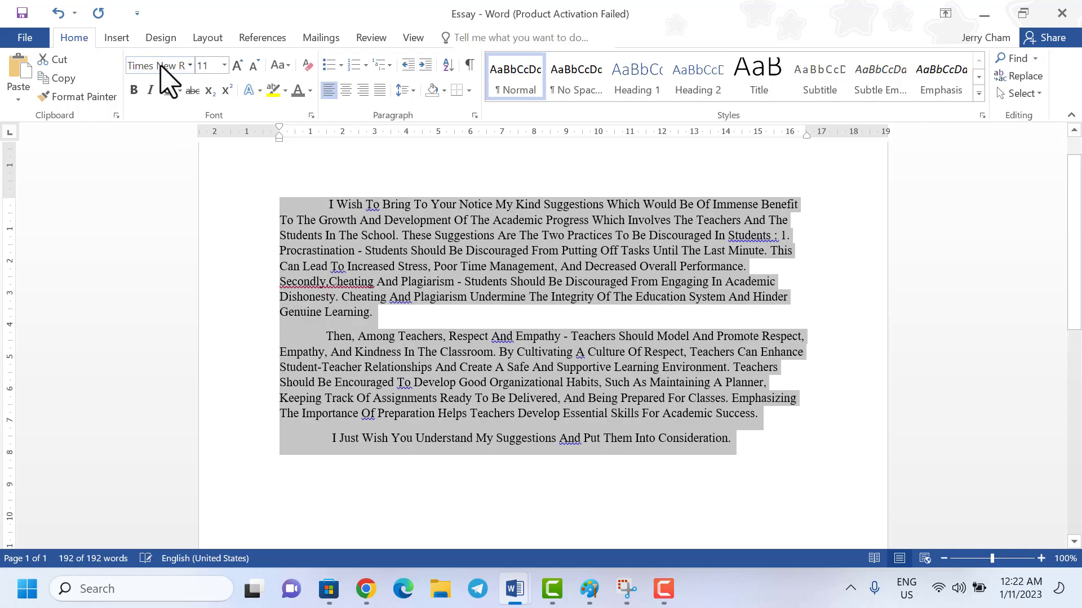
Set the font size of the selected essay text to 14.
left_click(212, 65)
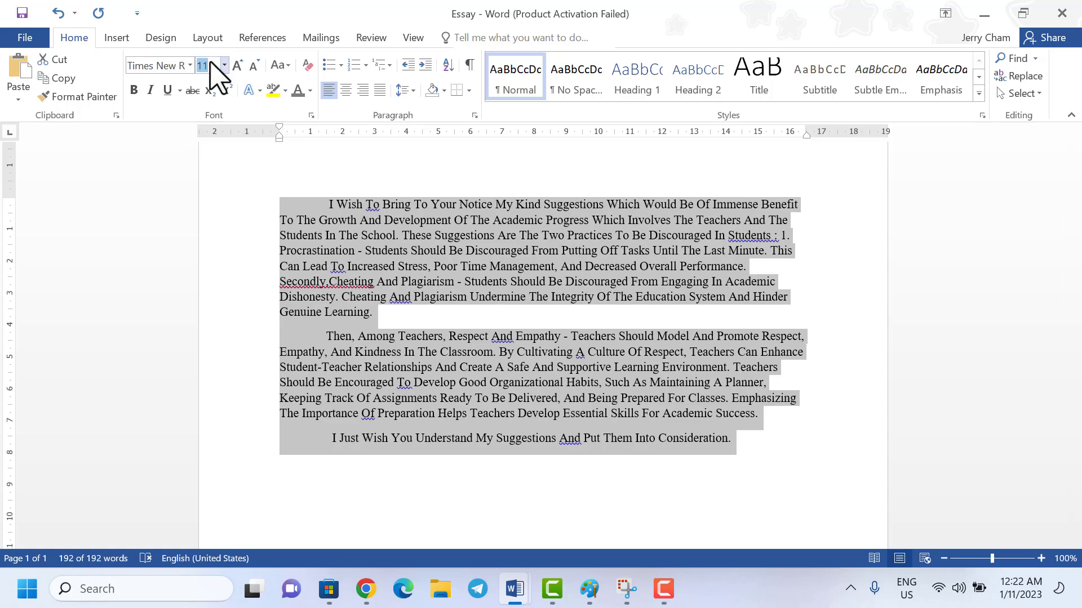
type("14")
key("Return")
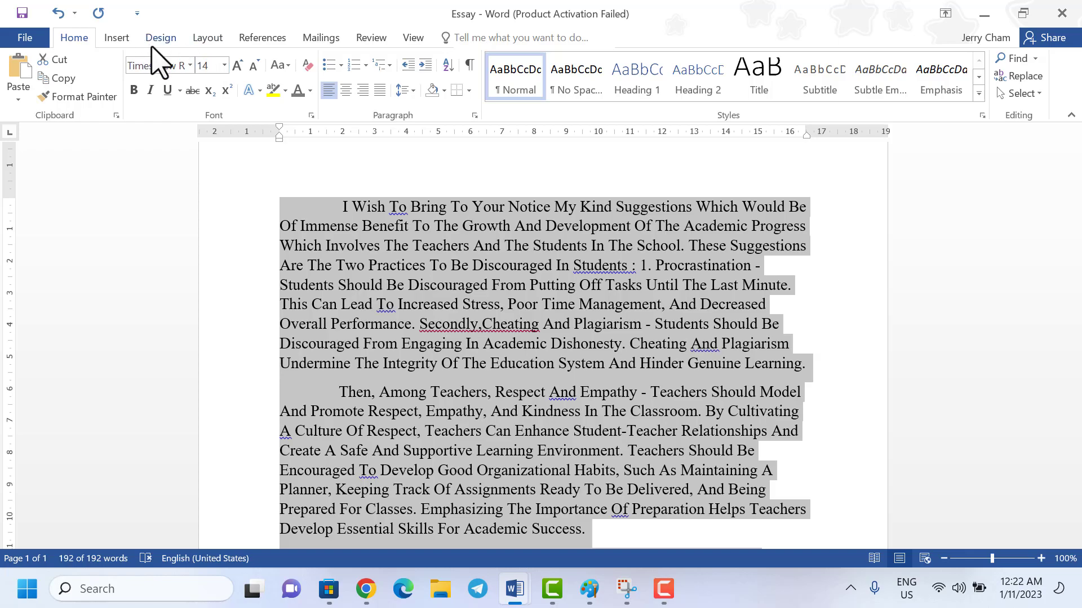
Try font size 12 on the selected essay text, and return it to 14.
left_click(216, 66)
type("12")
key("Return")
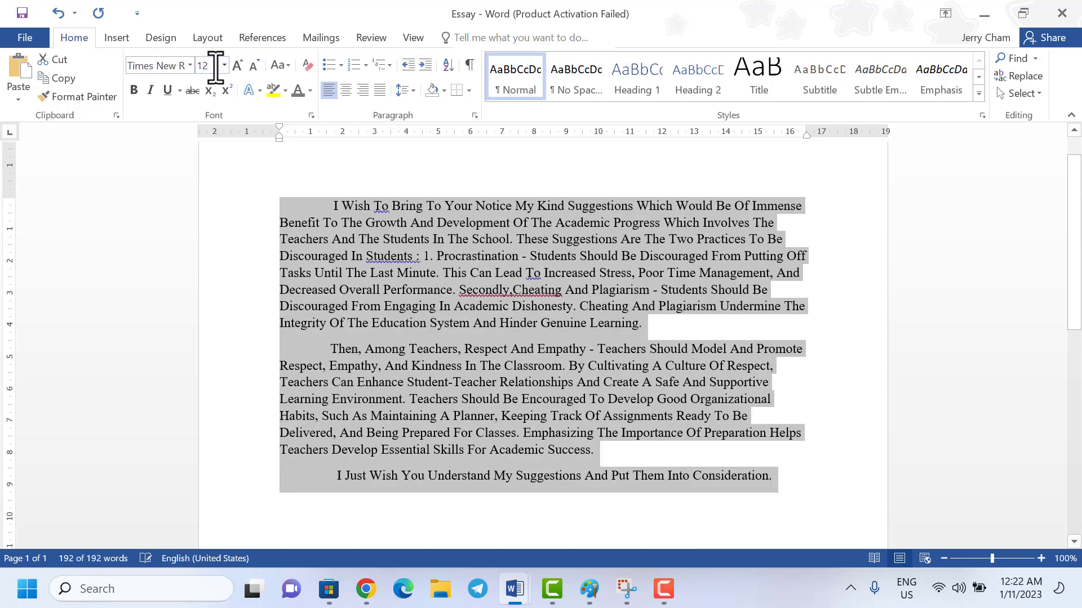
type("14")
key("Return")
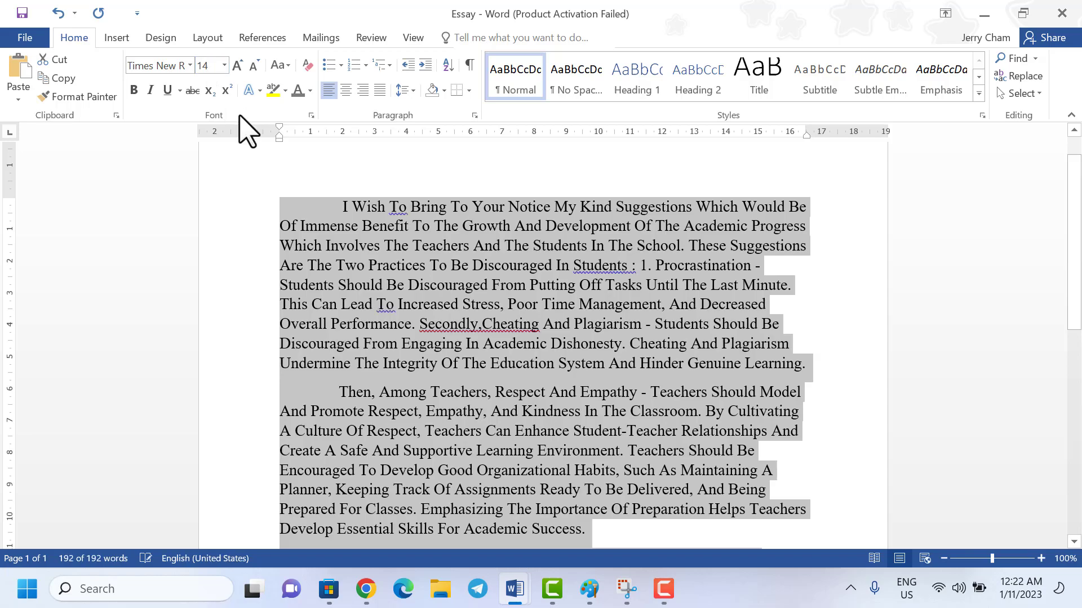
scroll(414, 288, "down", 1)
scroll(415, 288, "down", 2)
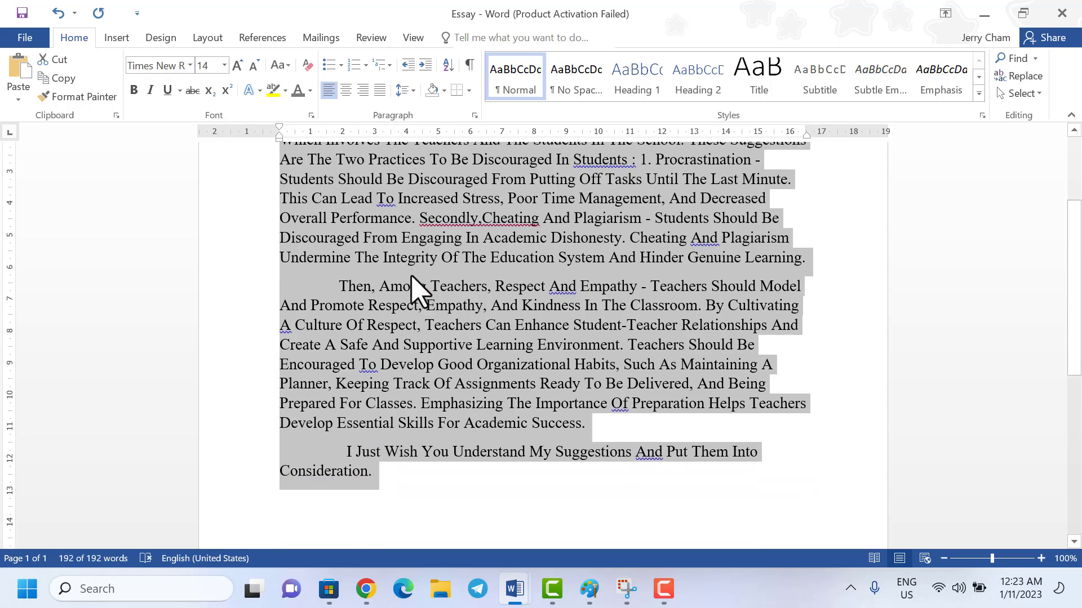